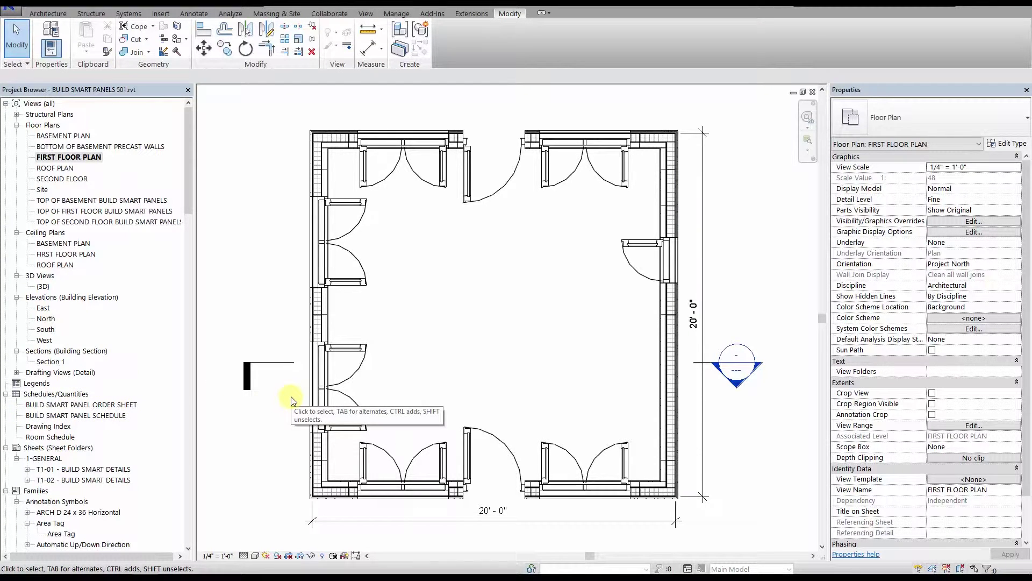
# Locate the Build_Smart_Panel_Model_Tag and Build_Smart_Panel_Numbering families among the project's annotation symbols.
pyautogui.moveTo(189, 172)
pyautogui.mouseDown()
pyautogui.moveTo(189, 292)
pyautogui.moveTo(185, 256)
pyautogui.mouseUp()
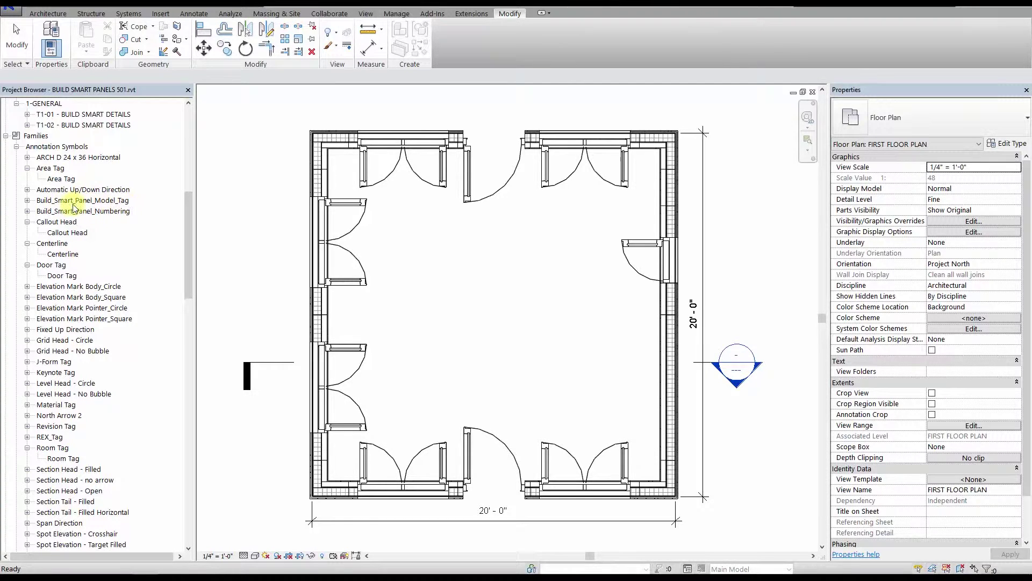
pyautogui.click(119, 211)
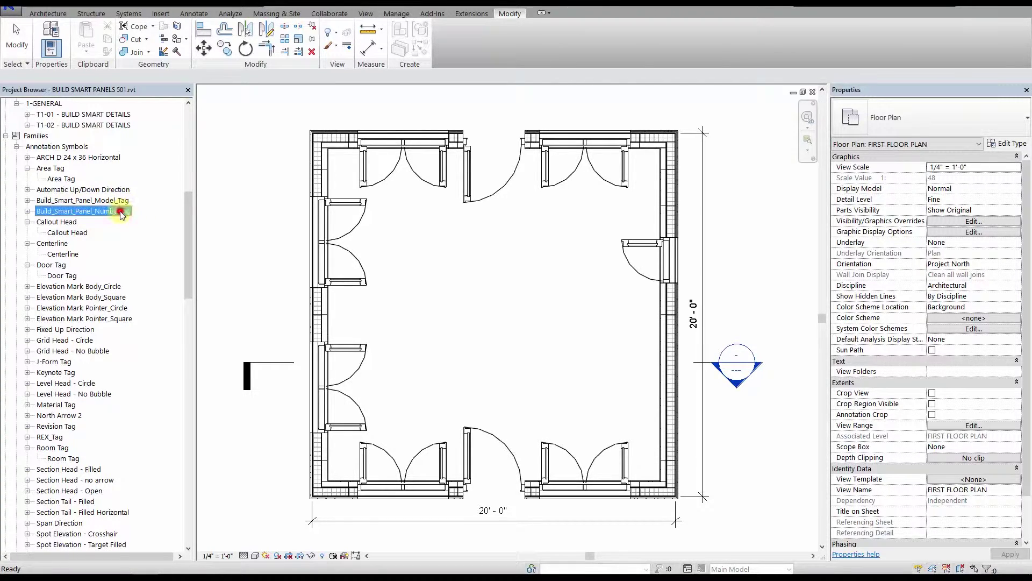
pyautogui.click(124, 205)
pyautogui.click(118, 211)
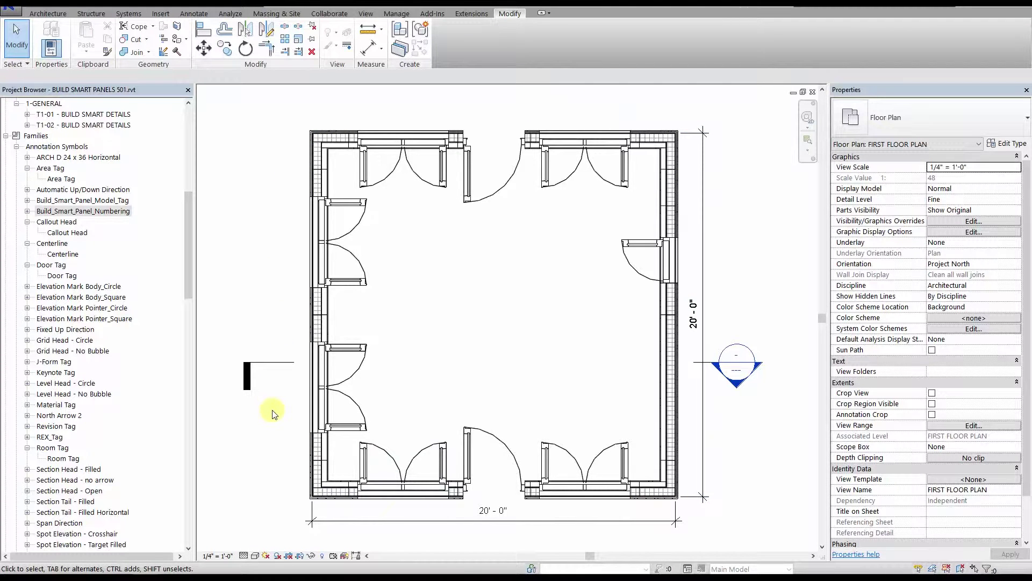
# Try entering 1 as the Mark of the corner panel at the plan's lower-left corner.
pyautogui.click(319, 478)
pyautogui.click(319, 478)
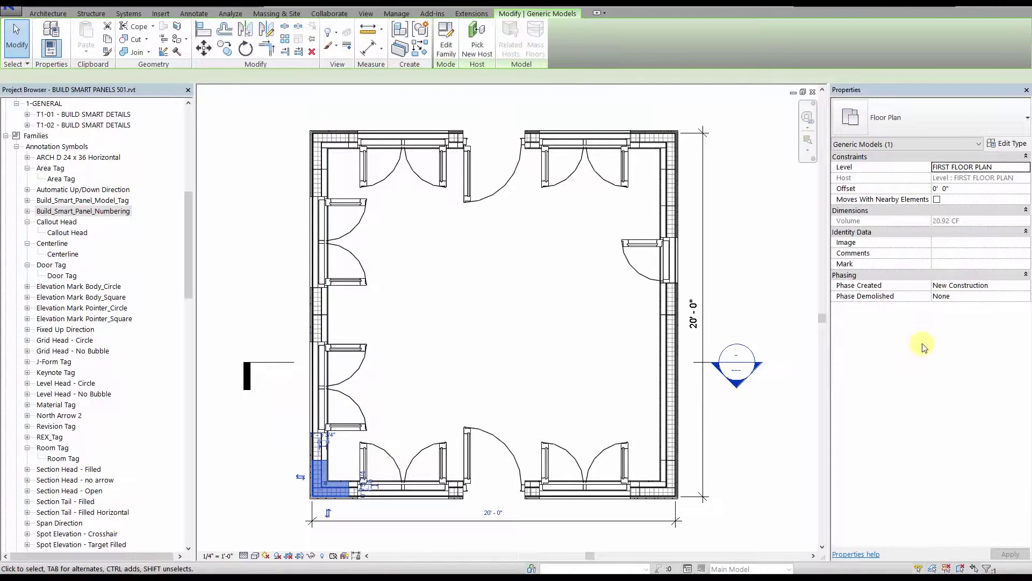
pyautogui.click(940, 266)
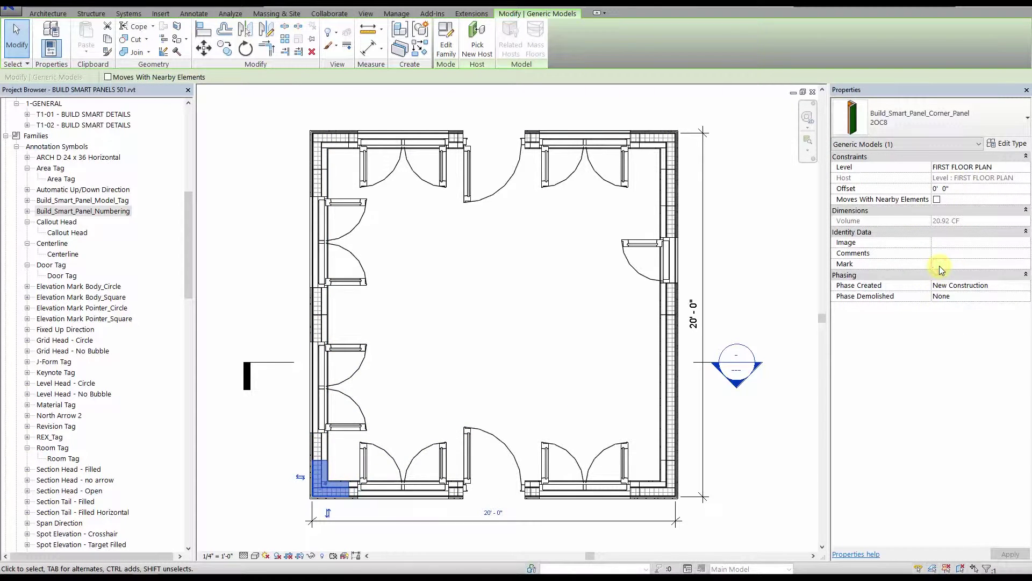
pyautogui.write('1')
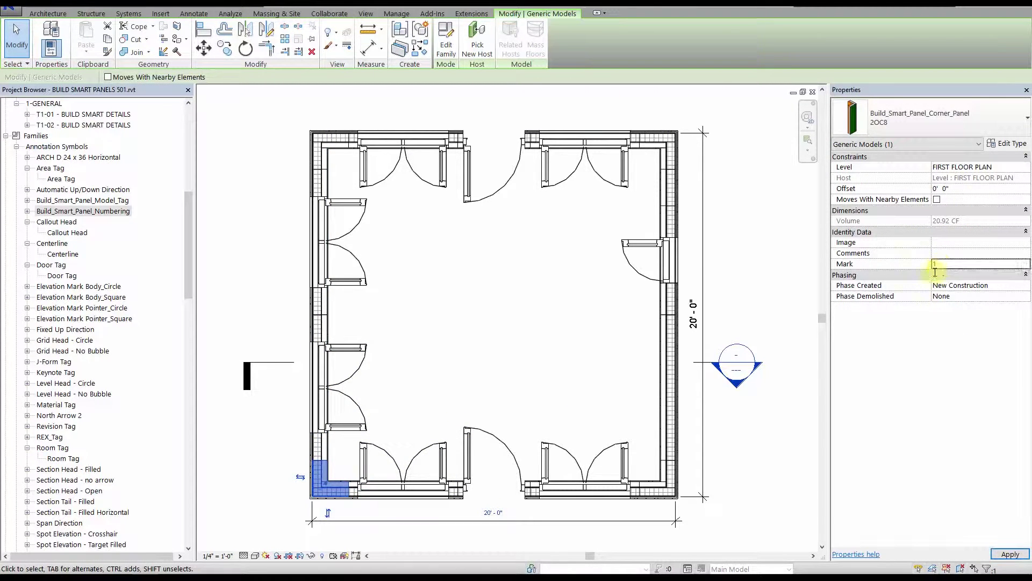
pyautogui.press('Escape')
# Try entering 2 as the Mark of the twin window panel beside the plan's lower-left corner panel.
pyautogui.click(392, 485)
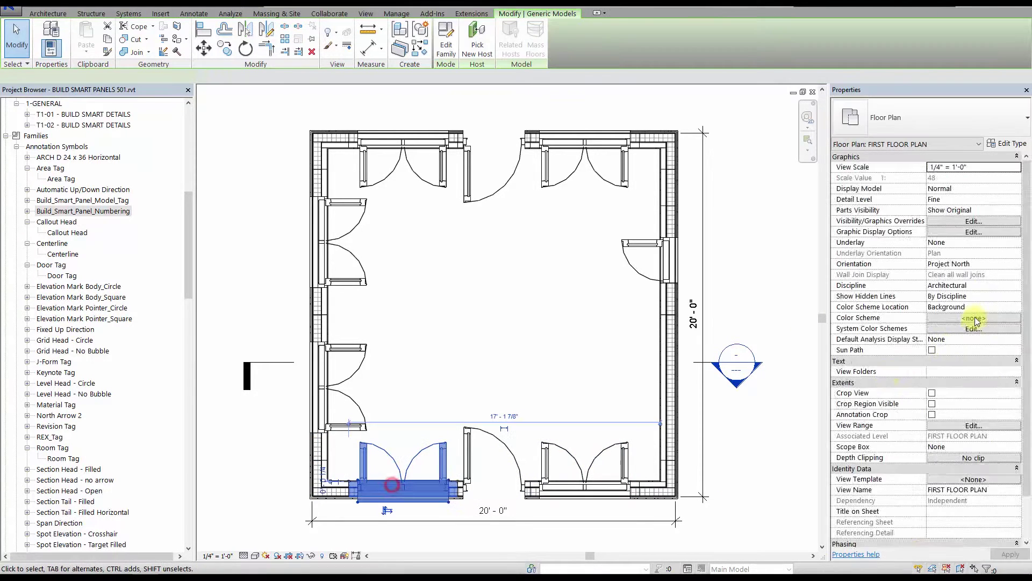
pyautogui.click(955, 265)
pyautogui.write('2')
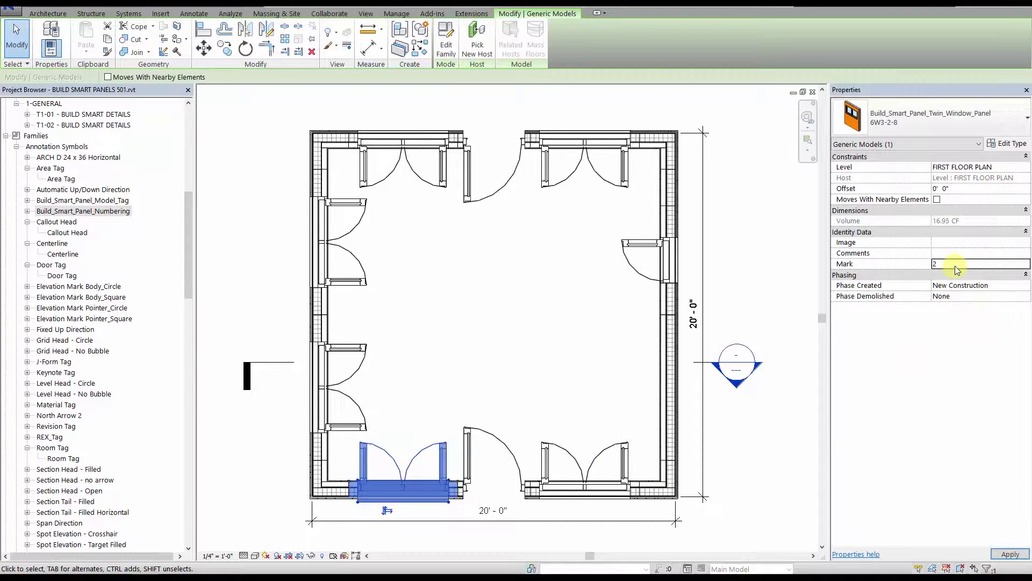
pyautogui.click(412, 357)
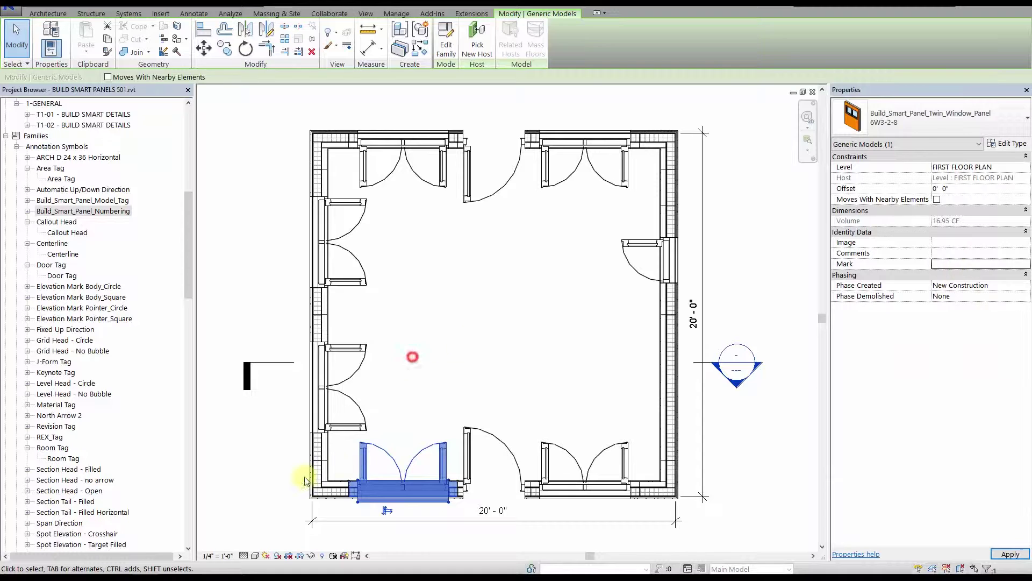
pyautogui.press('Escape')
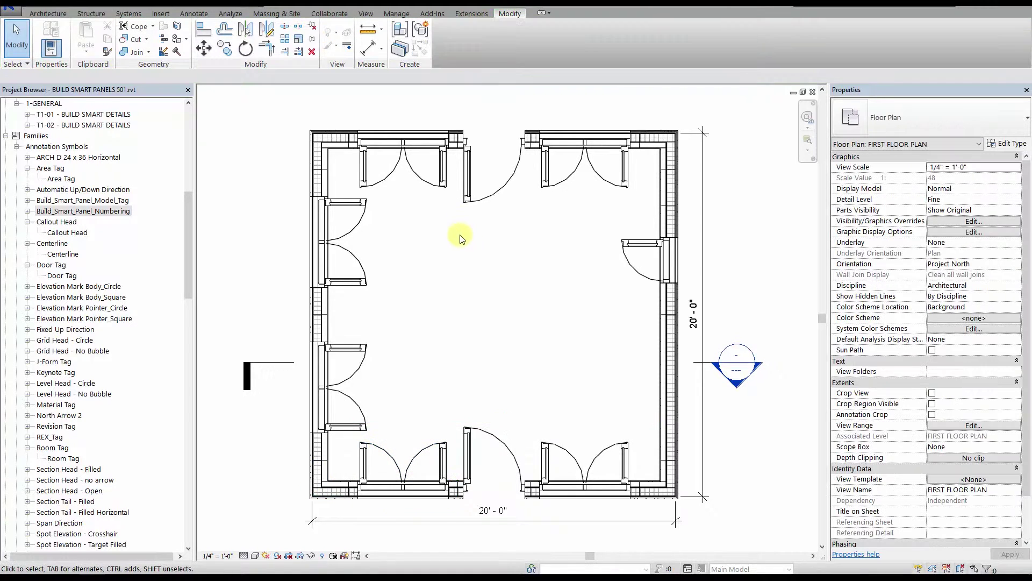
pyautogui.click(459, 14)
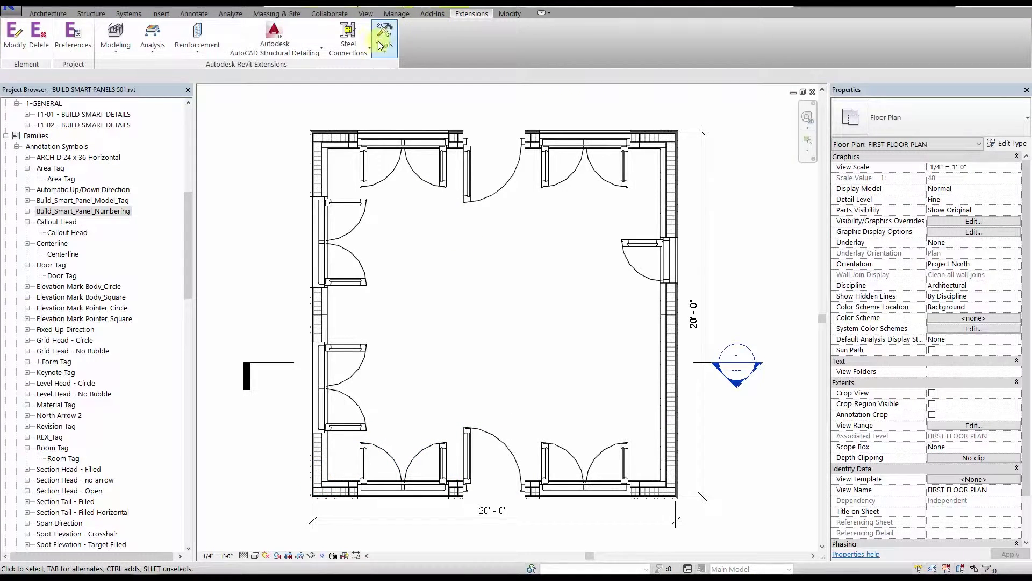
pyautogui.click(258, 64)
pyautogui.click(385, 52)
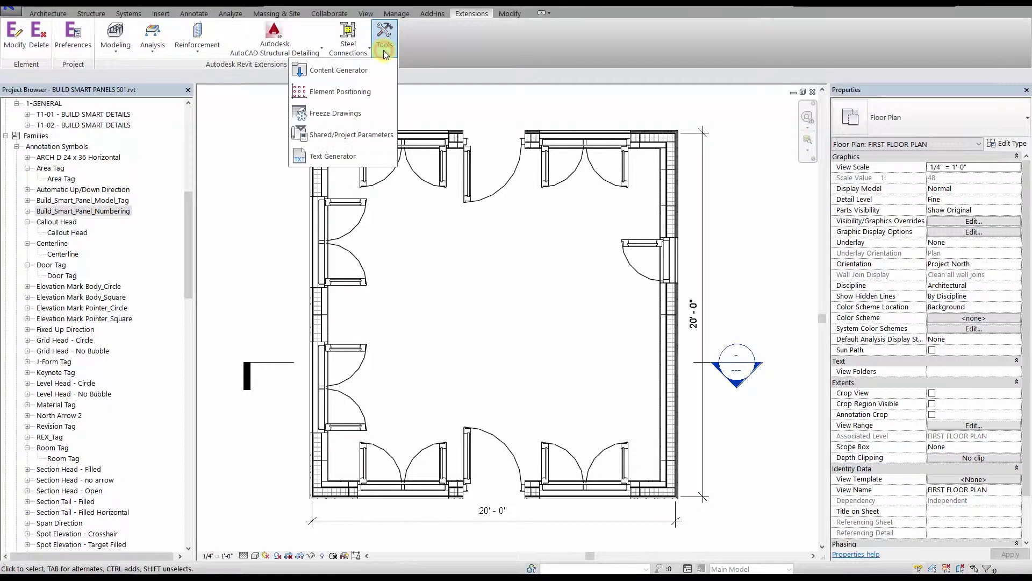
pyautogui.click(345, 93)
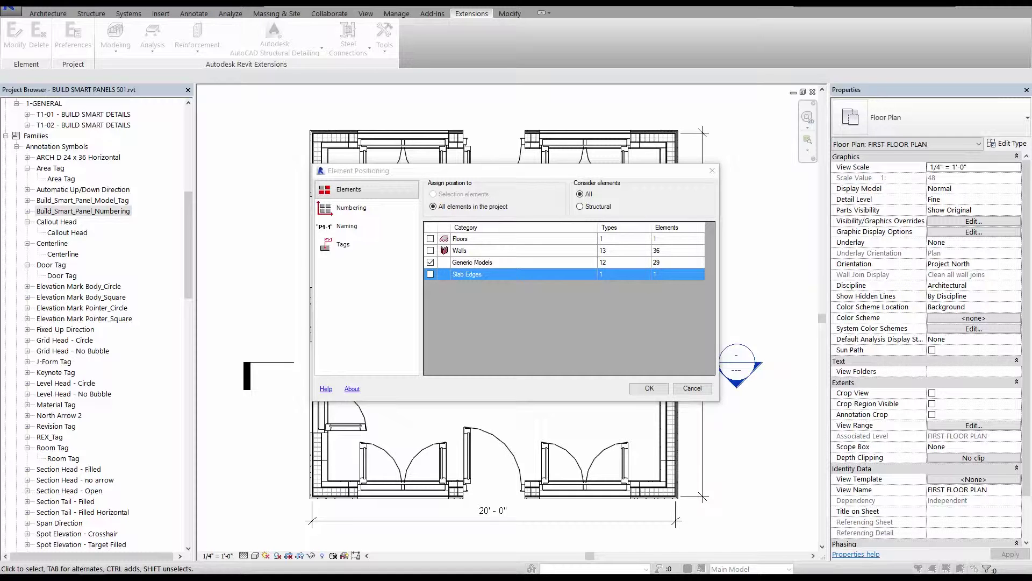
pyautogui.click(458, 199)
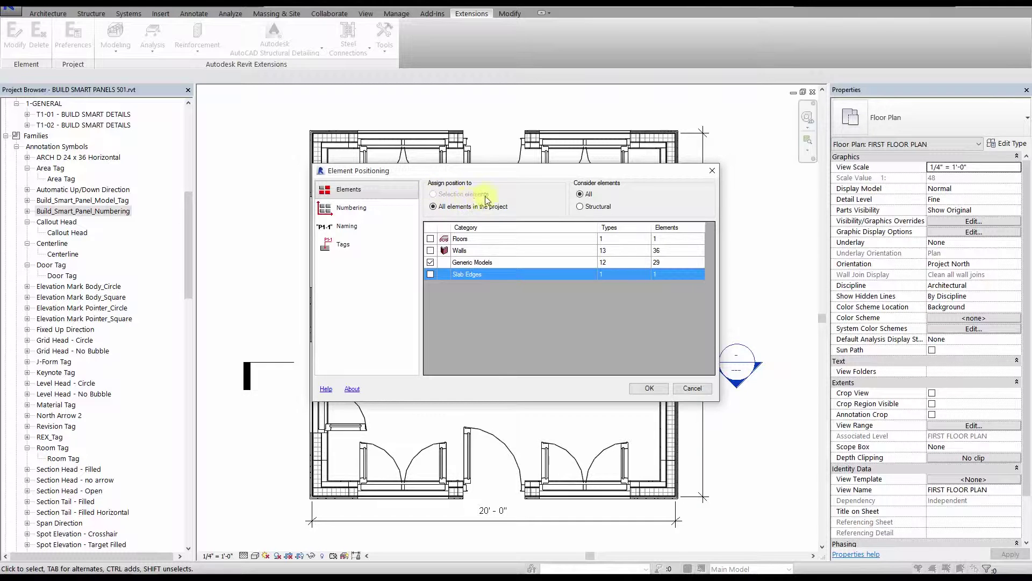
pyautogui.click(685, 388)
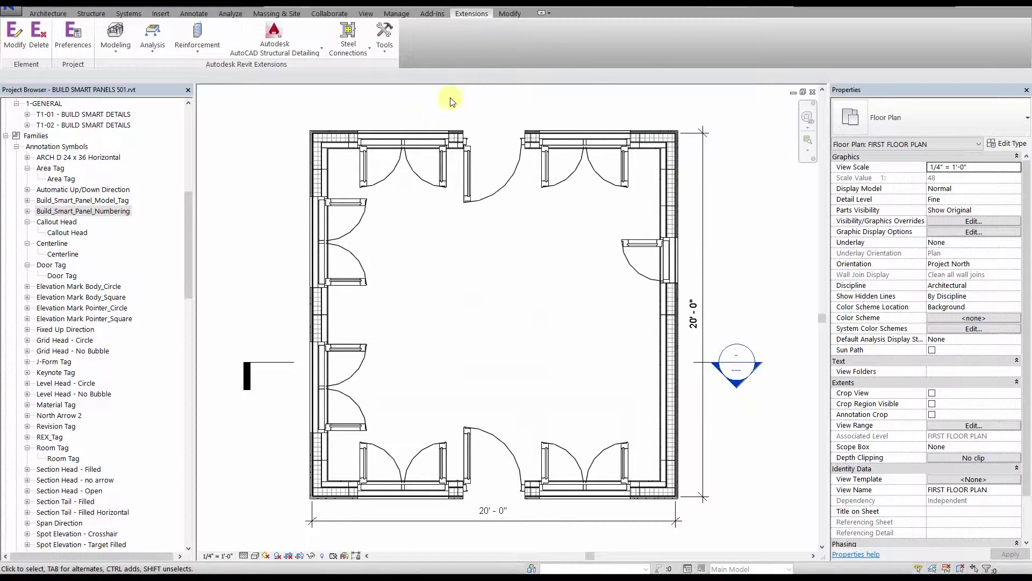
# Window-select the door, window and wall elements in the right half of the plan and start Element Positioning.
pyautogui.moveTo(434, 101); pyautogui.dragTo(693, 509)
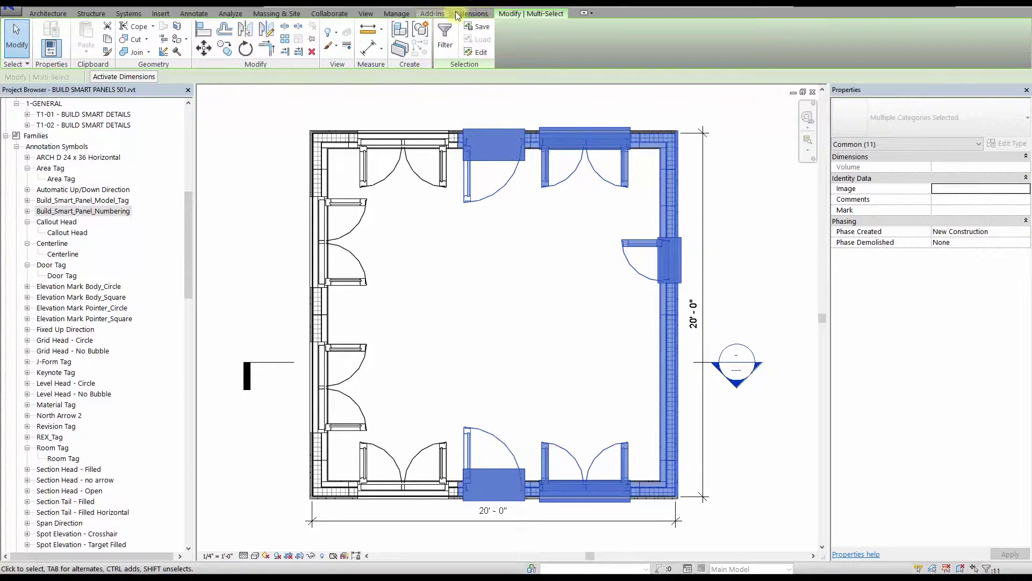
pyautogui.click(472, 13)
pyautogui.click(378, 45)
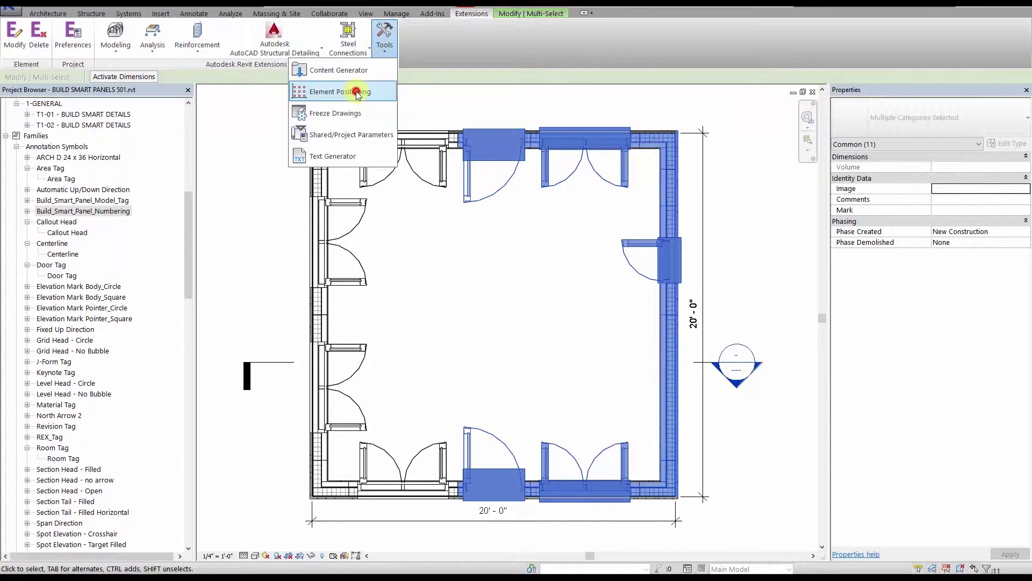
pyautogui.click(357, 92)
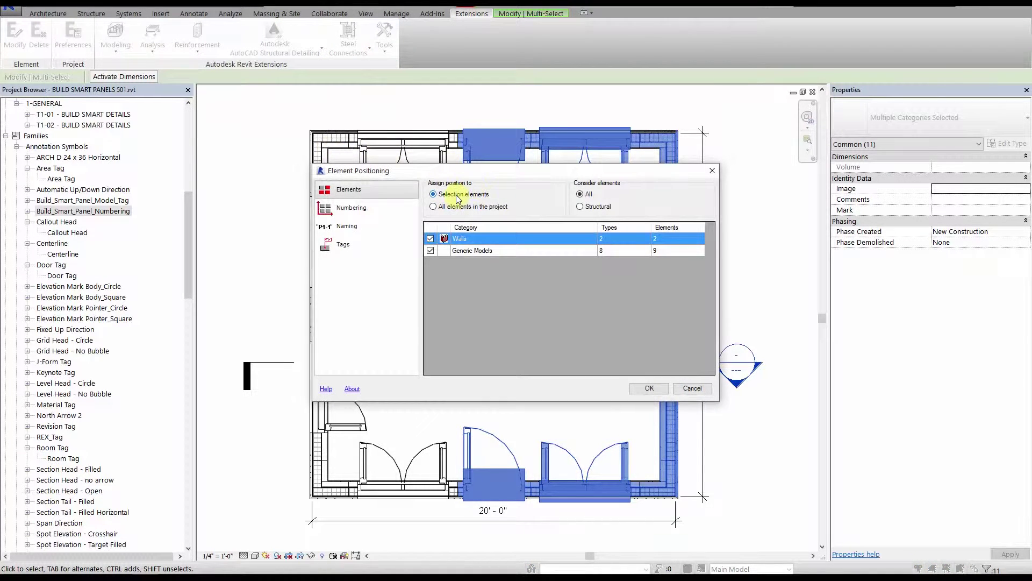
# Assign positions to all elements in the project, excluding Walls, Floors and Slab Edges so that only Generic Models is included.
pyautogui.click(431, 238)
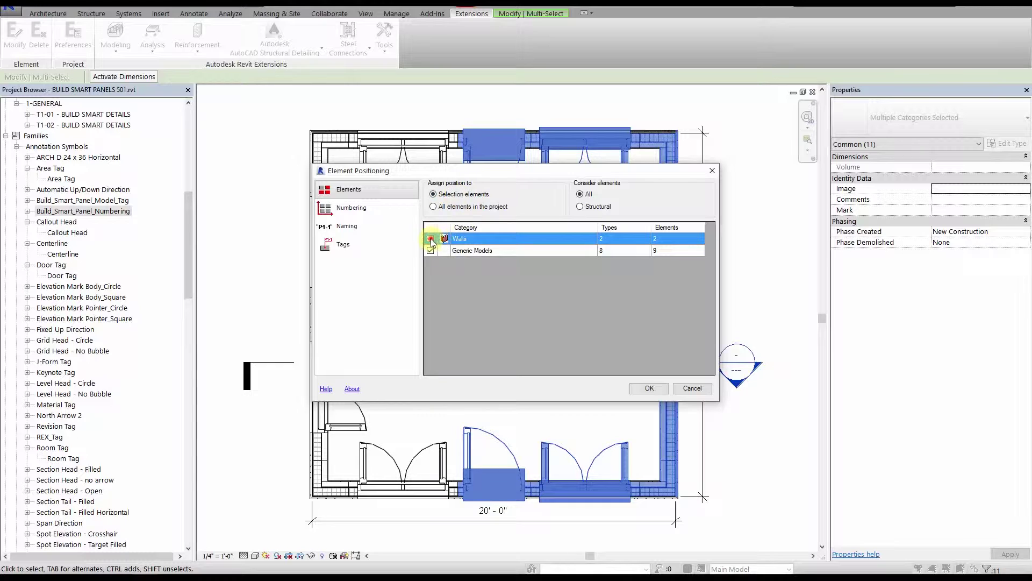
pyautogui.click(474, 206)
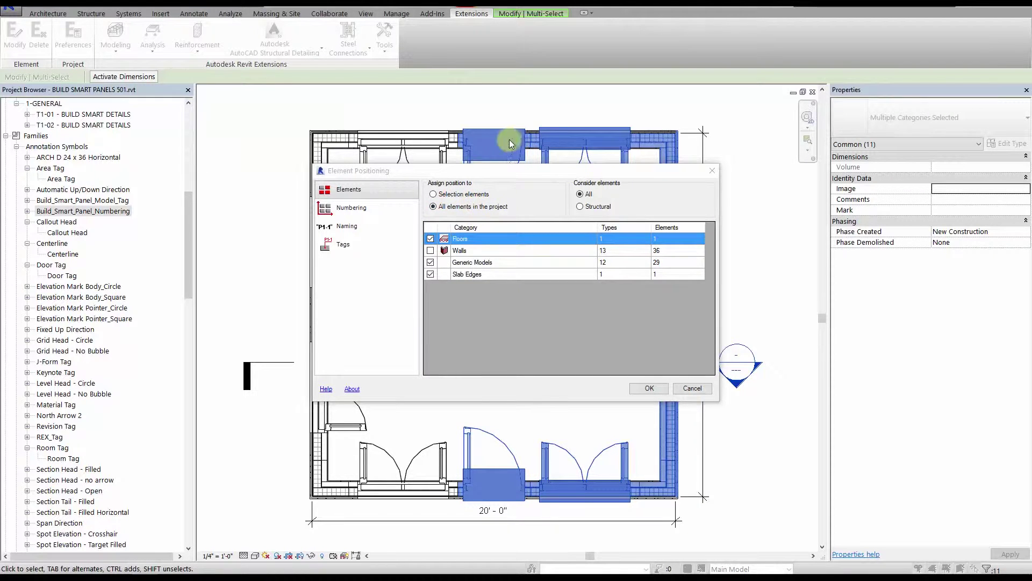
pyautogui.click(430, 239)
pyautogui.click(430, 275)
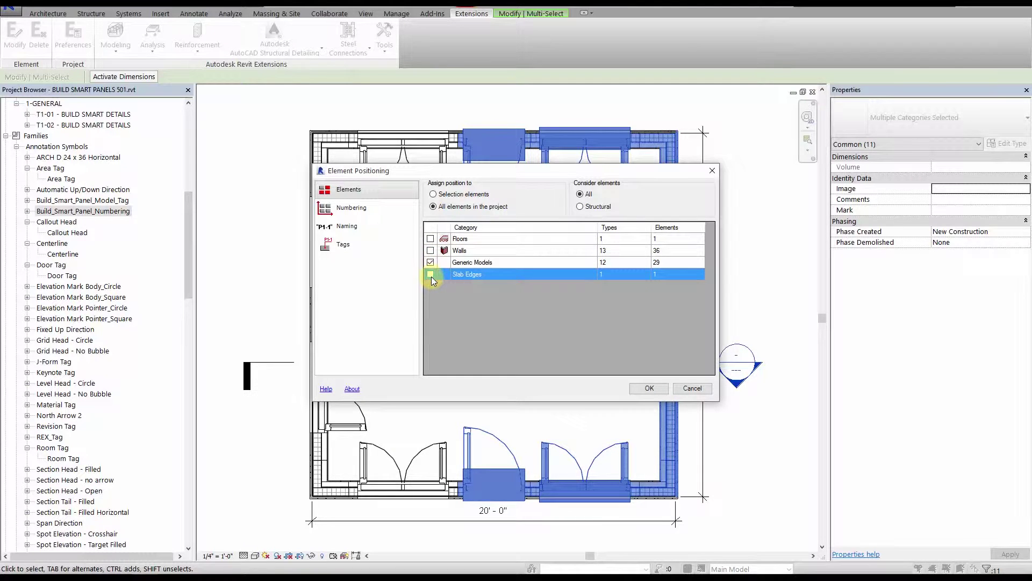
# Review the numbering direction choices for the sense of the XY axis and the sense of the Z axis.
pyautogui.click(355, 208)
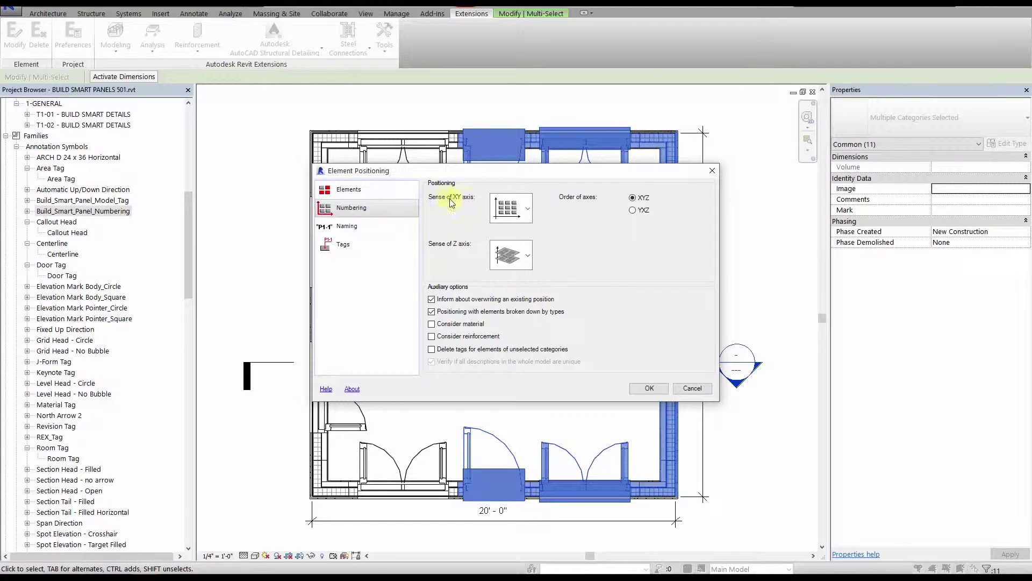
pyautogui.click(522, 207)
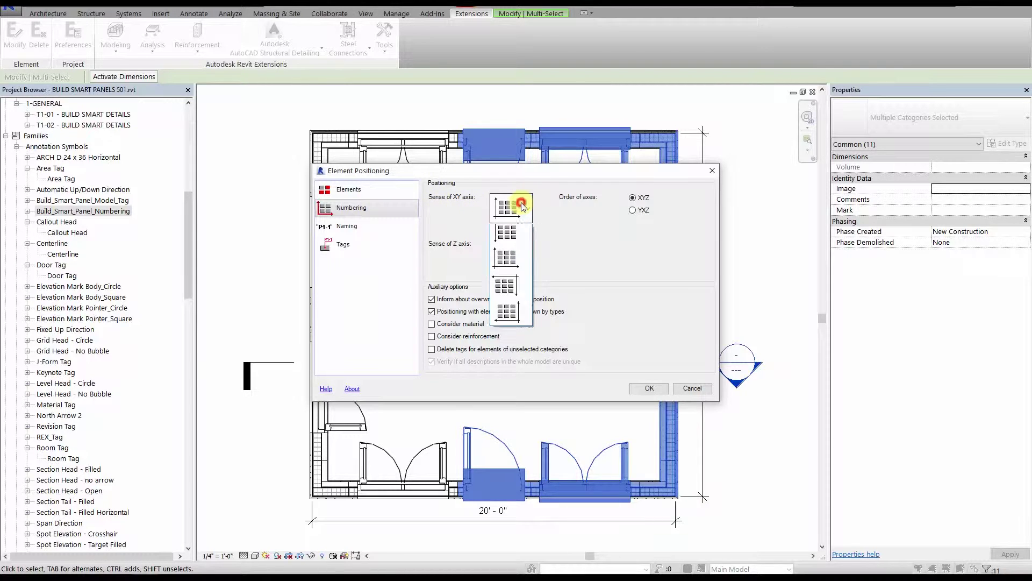
pyautogui.click(513, 266)
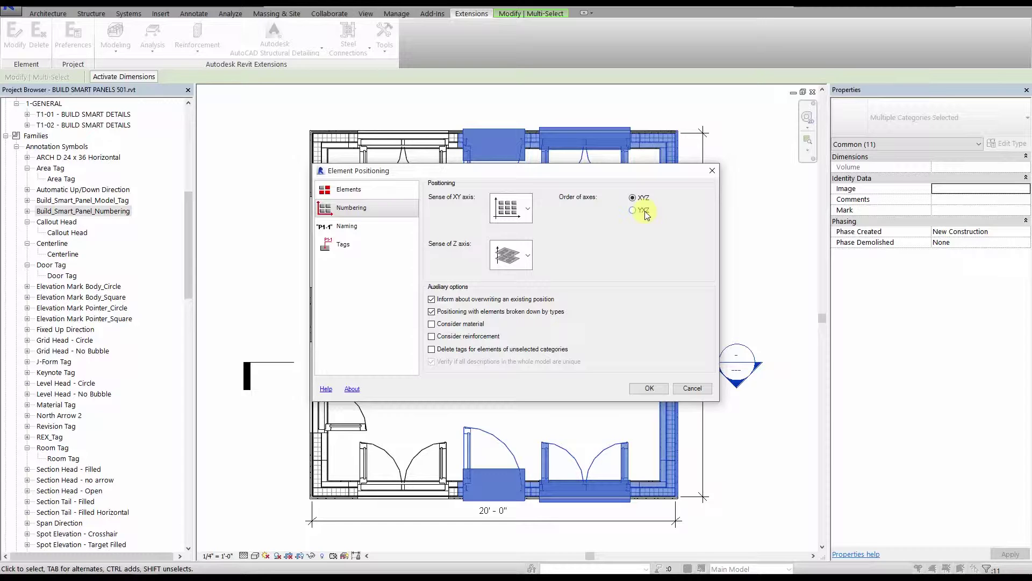
pyautogui.click(513, 255)
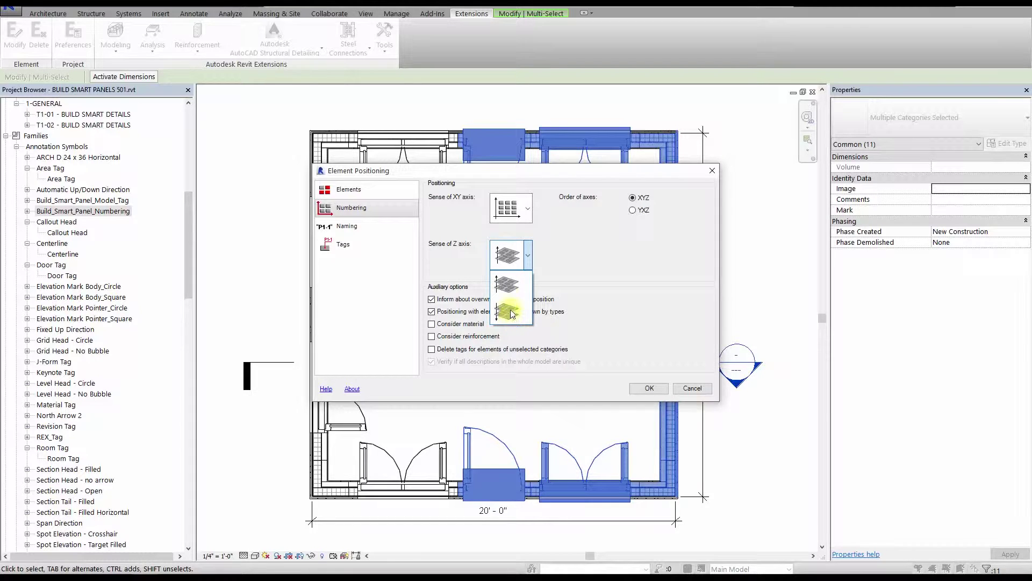
pyautogui.click(506, 284)
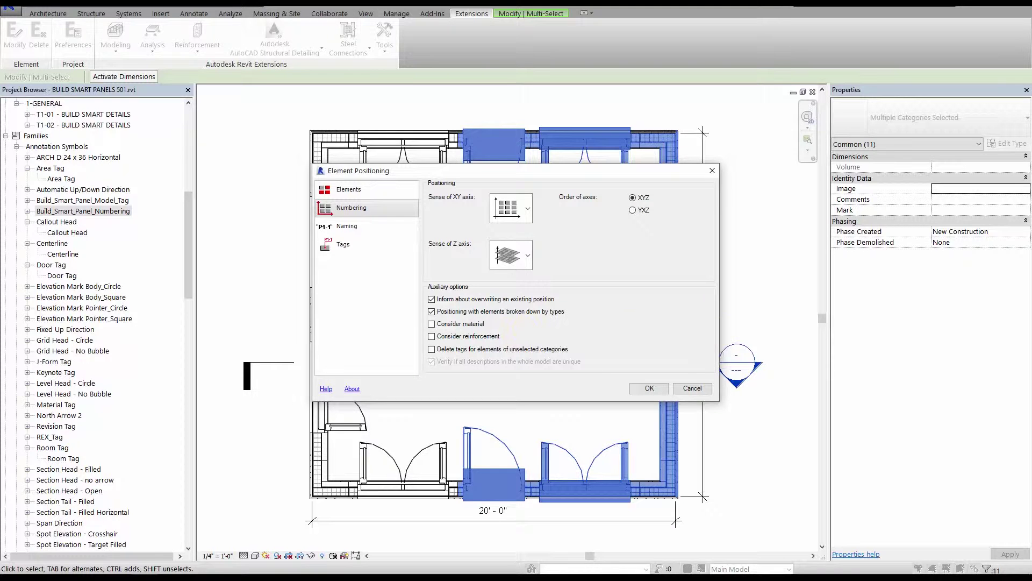
# Include Floors and Walls in the positioning and compare their naming formulas with the Generic Models formula.
pyautogui.click(352, 224)
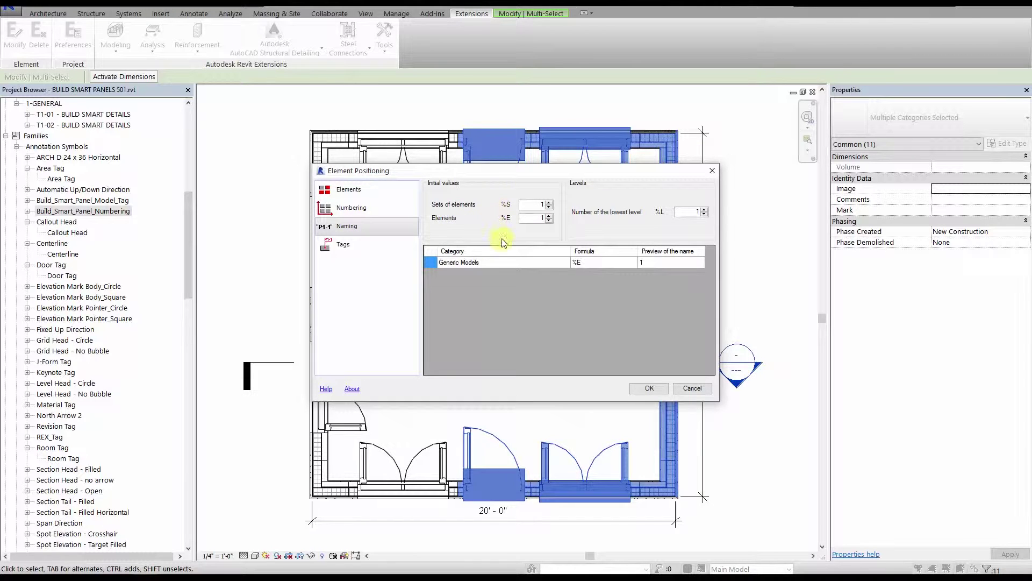
pyautogui.click(648, 262)
pyautogui.click(353, 199)
pyautogui.click(430, 238)
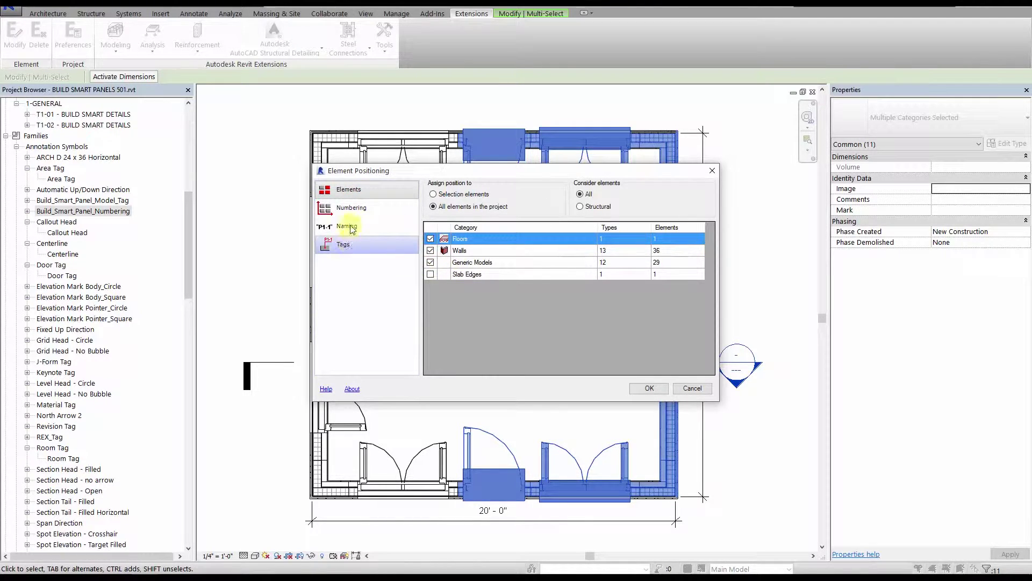
pyautogui.click(351, 227)
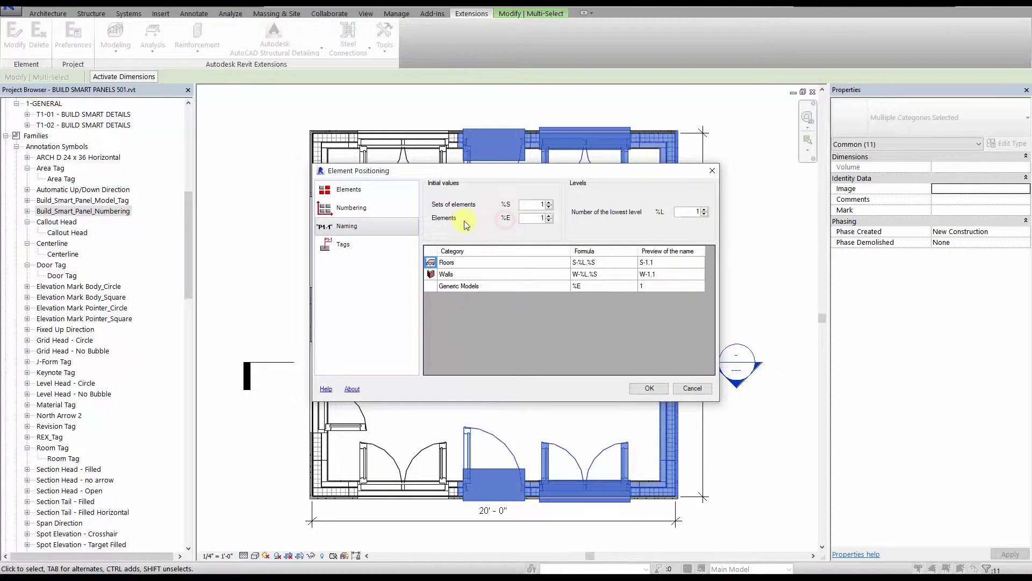
pyautogui.click(659, 216)
pyautogui.click(586, 285)
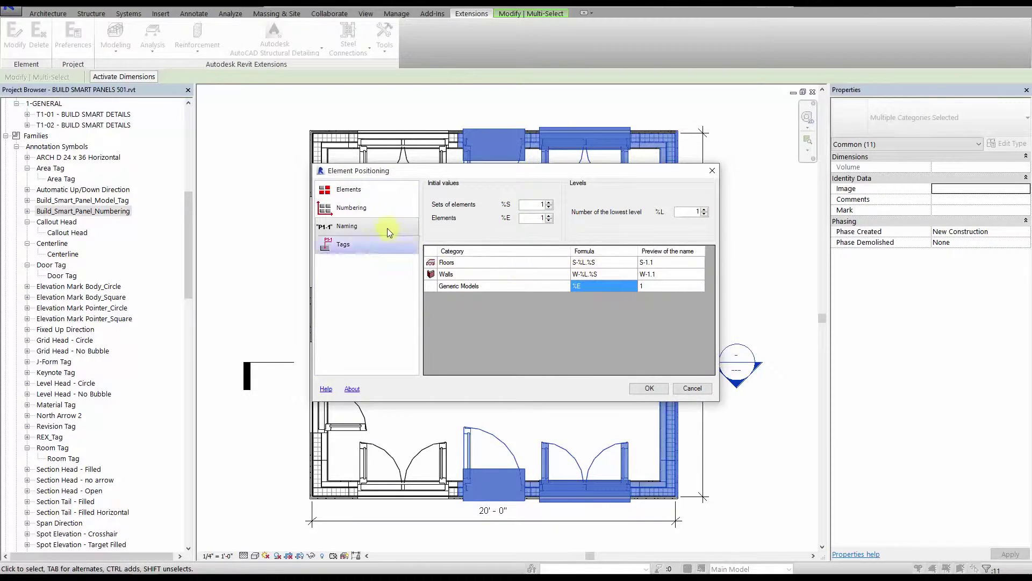
# Exclude Floors and Walls from the positioning again, keeping Generic Models included.
pyautogui.click(362, 194)
pyautogui.click(430, 238)
pyautogui.click(430, 250)
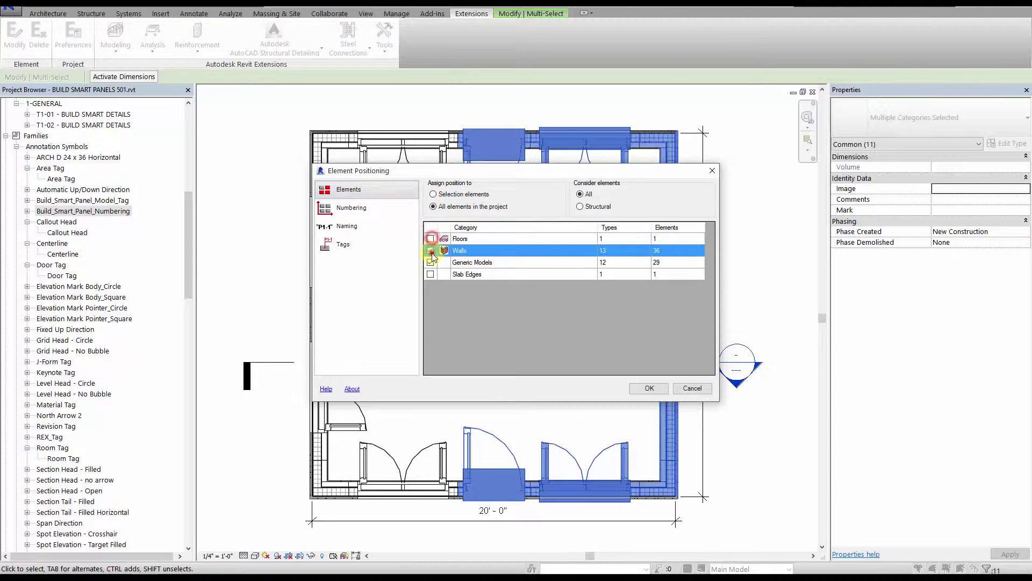
# Set the naming formula for Generic Models to %L-%E, adding the level number before the element number.
pyautogui.click(352, 228)
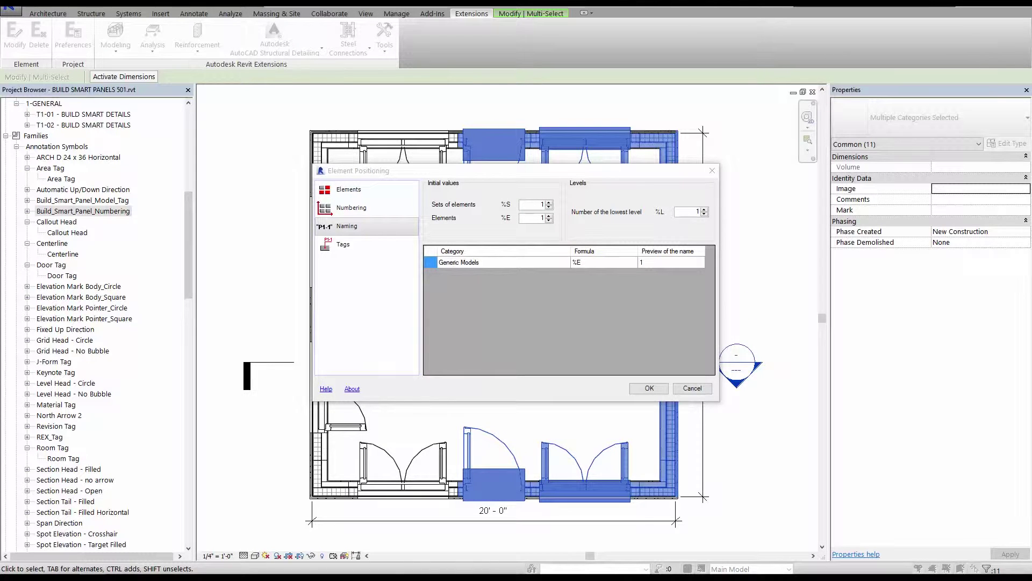
pyautogui.click(573, 287)
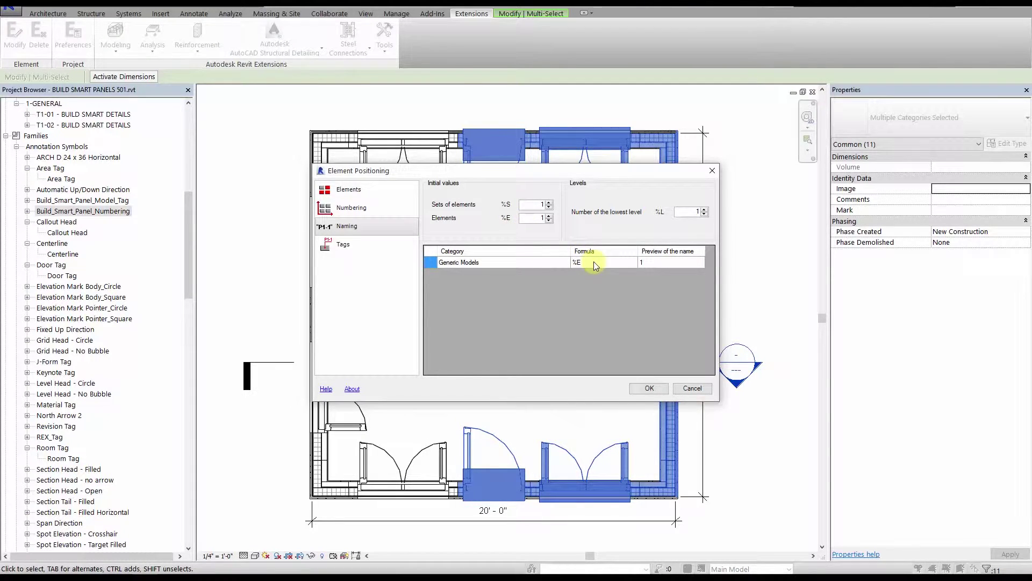
pyautogui.click(574, 264)
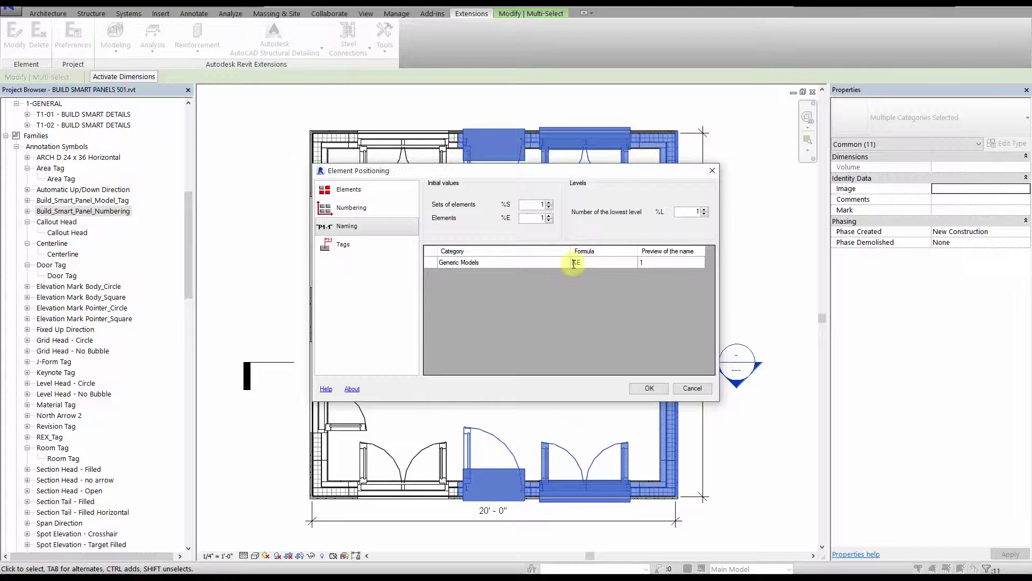
pyautogui.write('%L-')
pyautogui.click(682, 265)
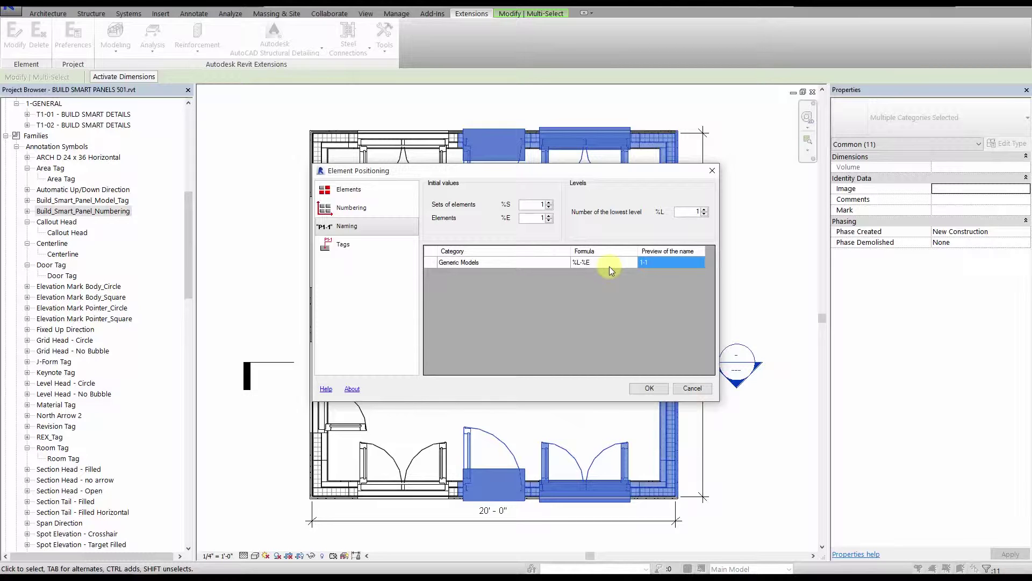
# Set the naming formula for Generic Models to %E, so only the element number is used.
pyautogui.click(705, 214)
pyautogui.doubleClick(704, 208)
pyautogui.click(686, 300)
pyautogui.click(583, 267)
pyautogui.click(585, 261)
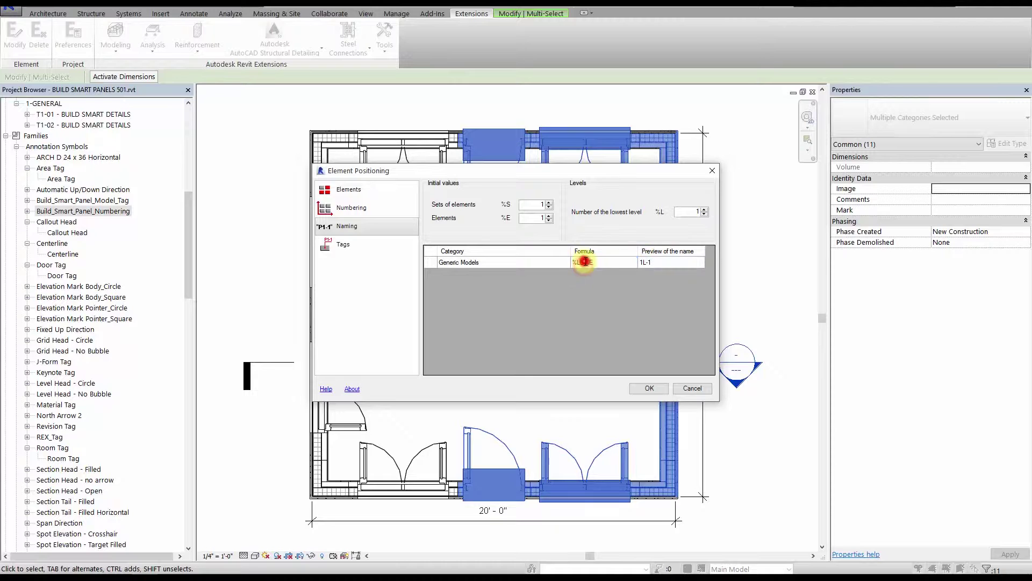
pyautogui.click(585, 262)
pyautogui.moveTo(585, 261); pyautogui.dragTo(496, 261)
pyautogui.click(656, 264)
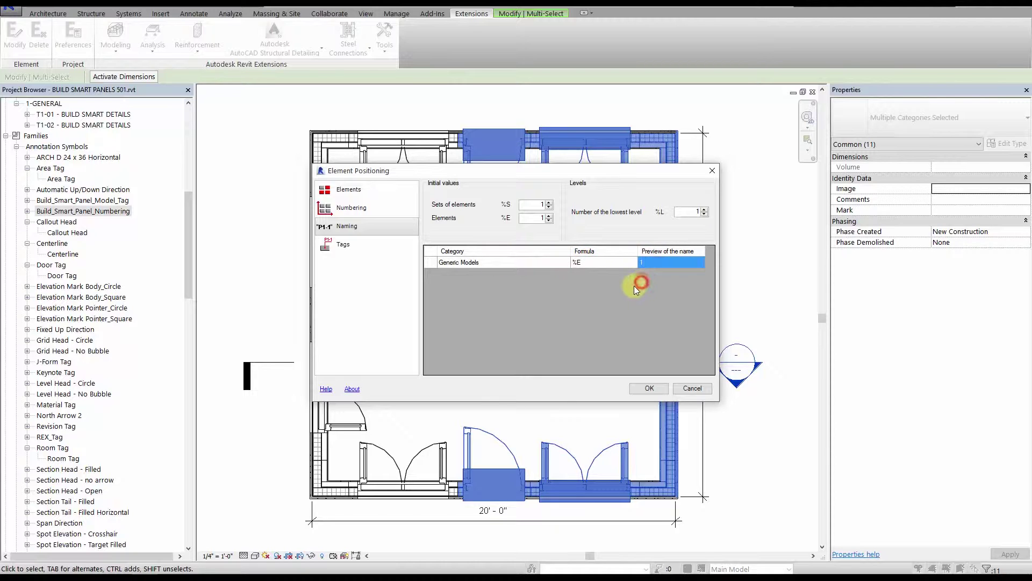
# Review the tag settings for the leader, the tag-to-element distance, the place of insertion and the list of selected views.
pyautogui.click(356, 246)
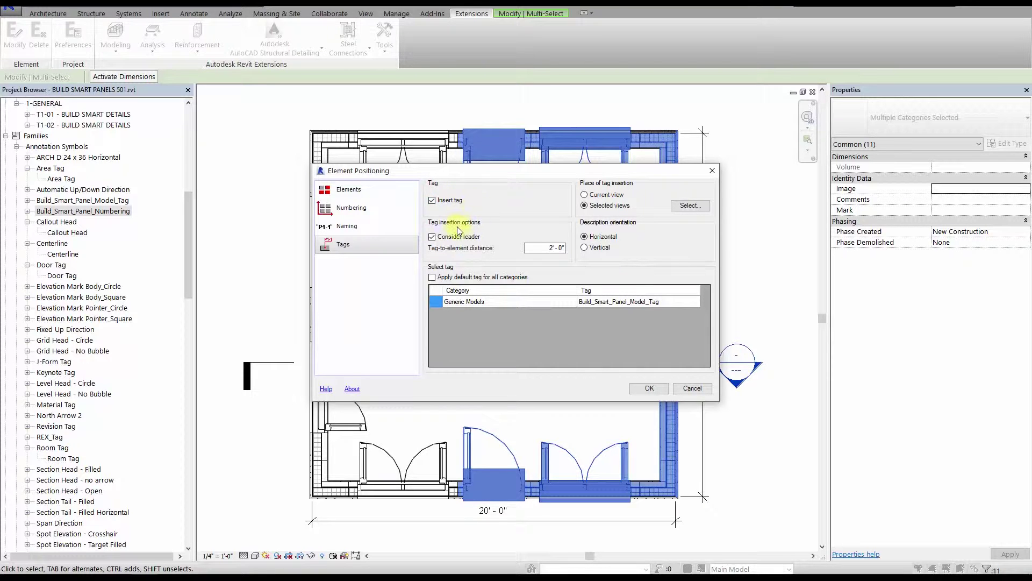
pyautogui.click(485, 239)
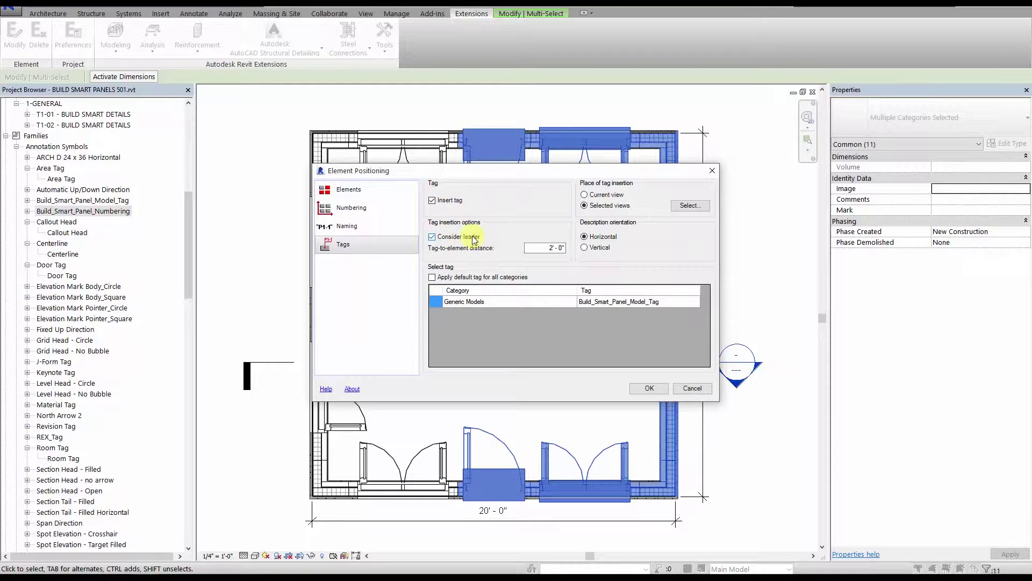
pyautogui.moveTo(562, 248); pyautogui.dragTo(532, 248)
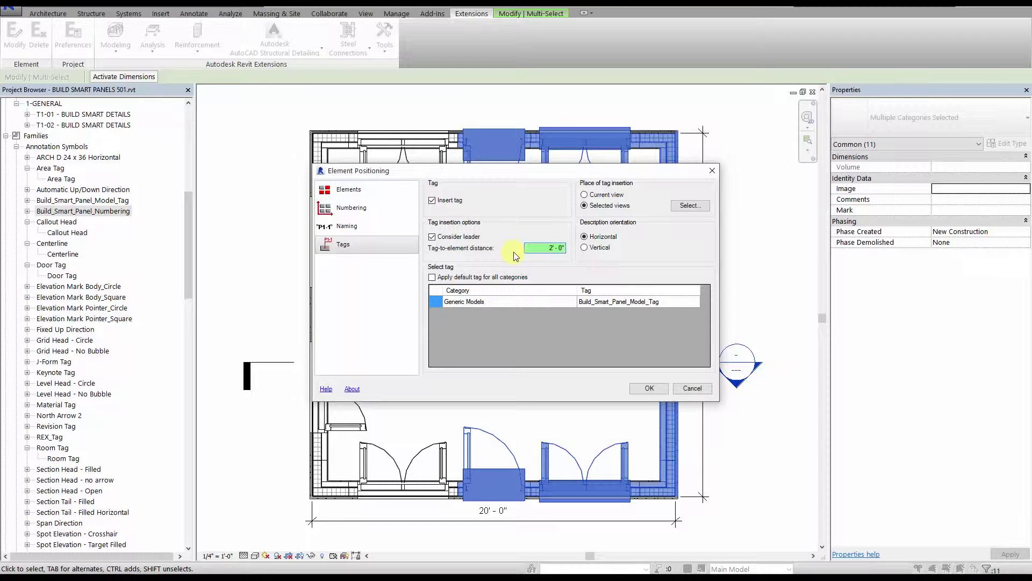
pyautogui.click(598, 195)
pyautogui.click(608, 205)
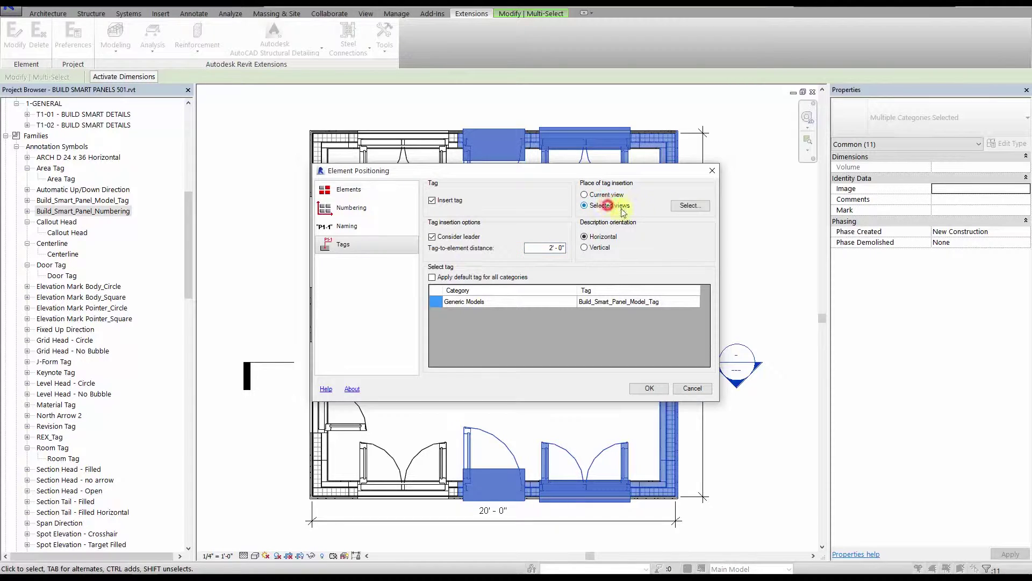
pyautogui.click(683, 205)
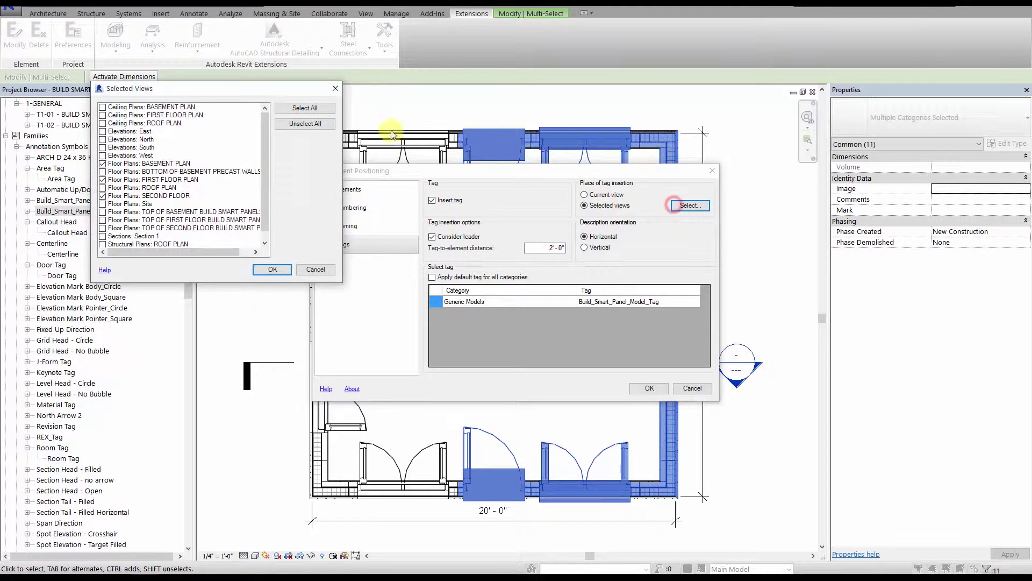
pyautogui.click(323, 271)
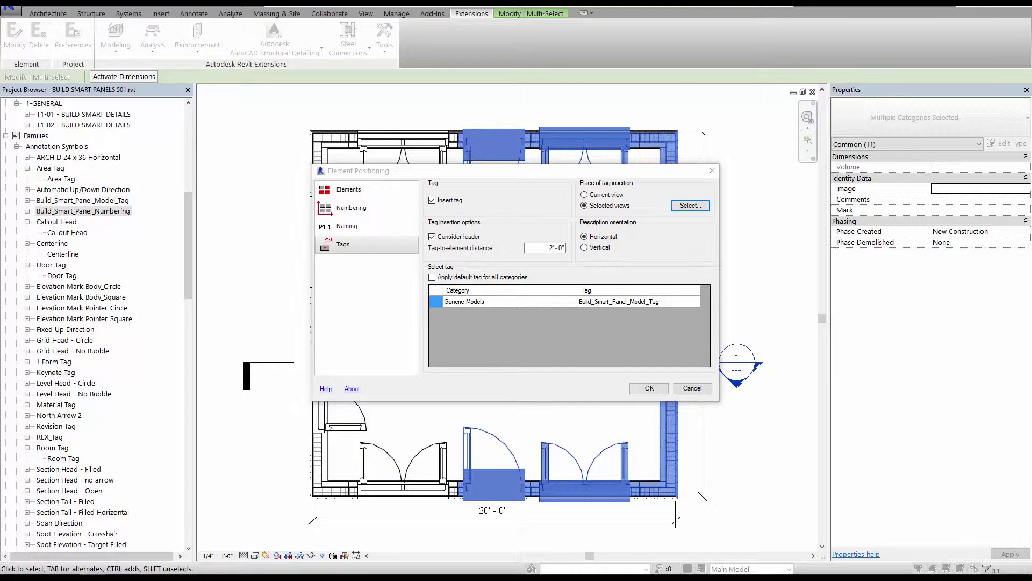
pyautogui.click(583, 269)
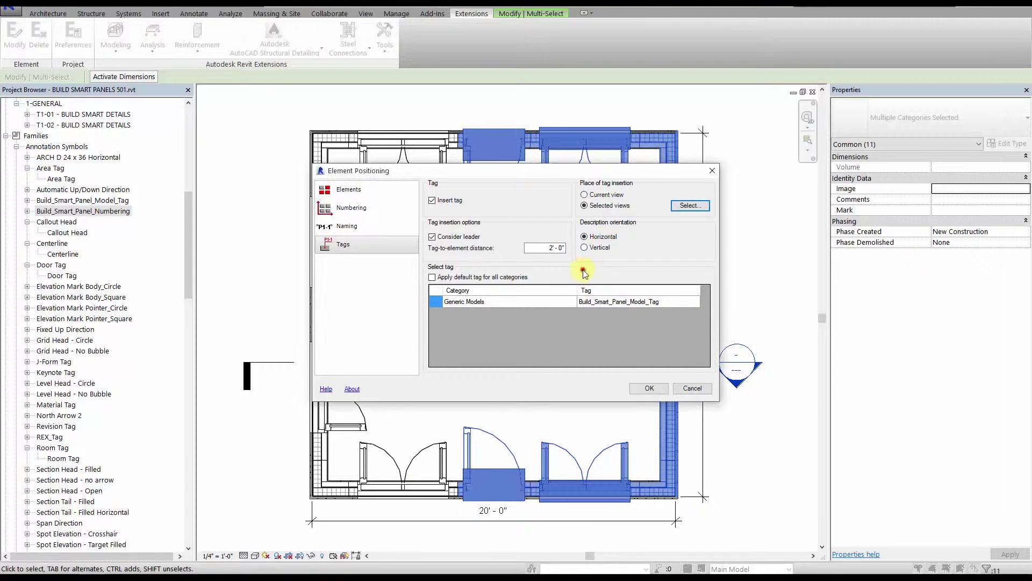
# Try applying the default tag to all categories, and recheck the tag distance, selected views and horizontal description orientation.
pyautogui.click(491, 278)
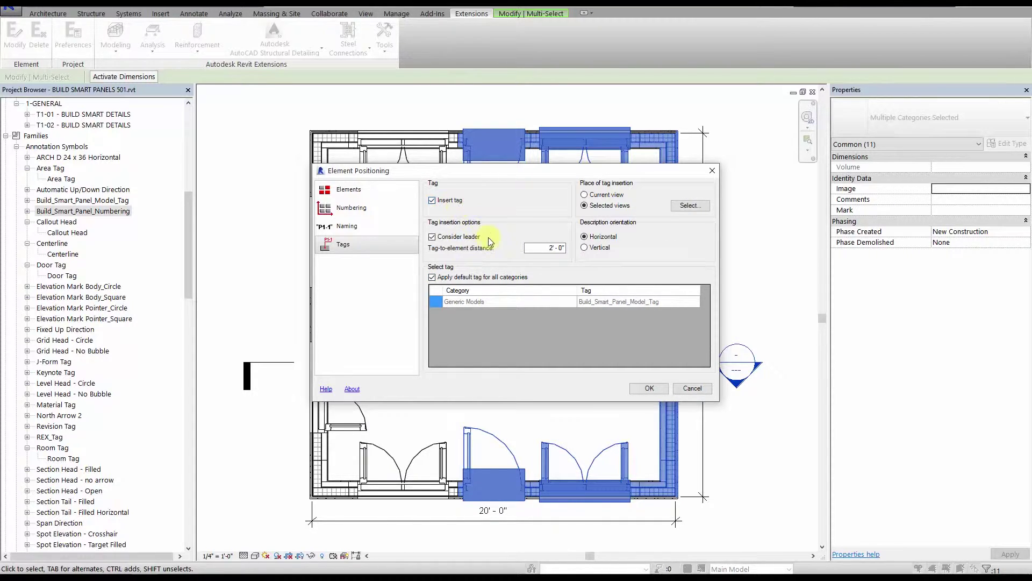
pyautogui.doubleClick(533, 246)
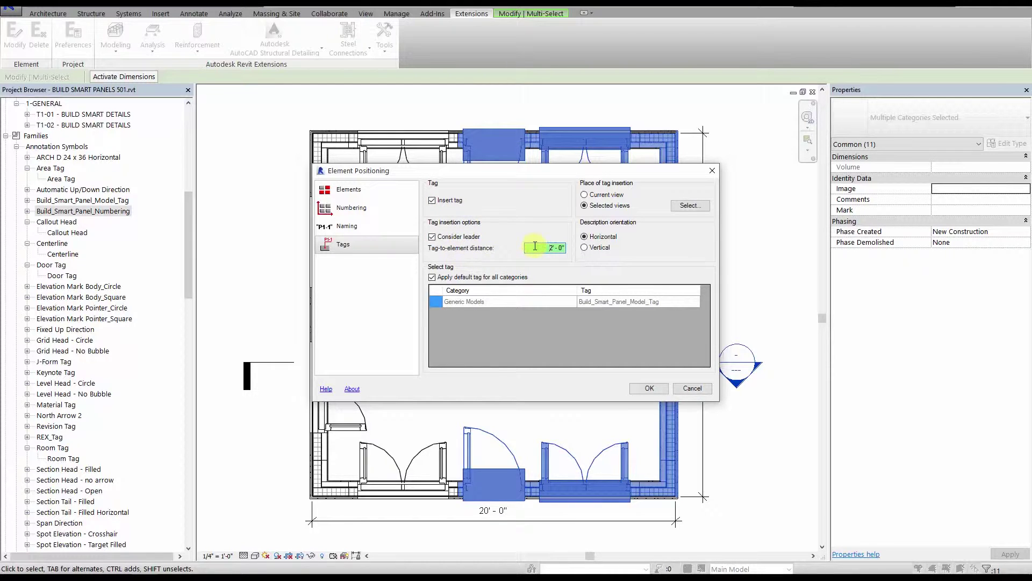
pyautogui.click(584, 195)
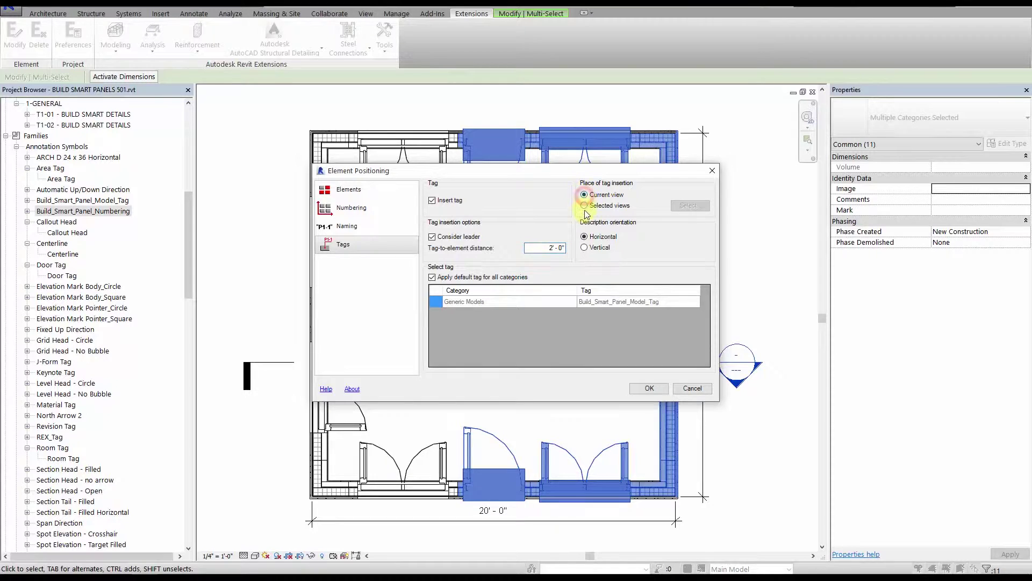
pyautogui.click(585, 206)
pyautogui.click(690, 206)
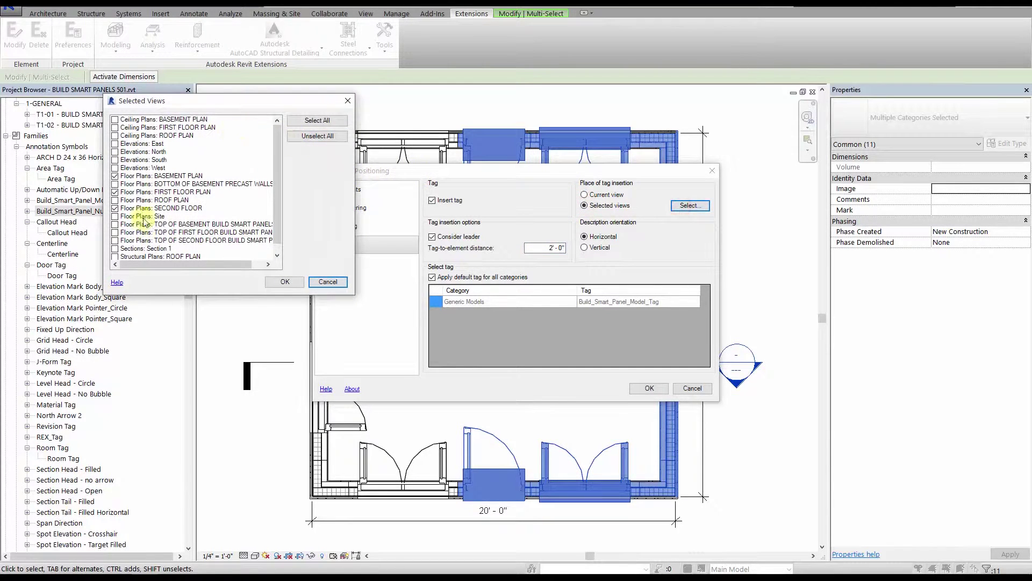
pyautogui.click(322, 281)
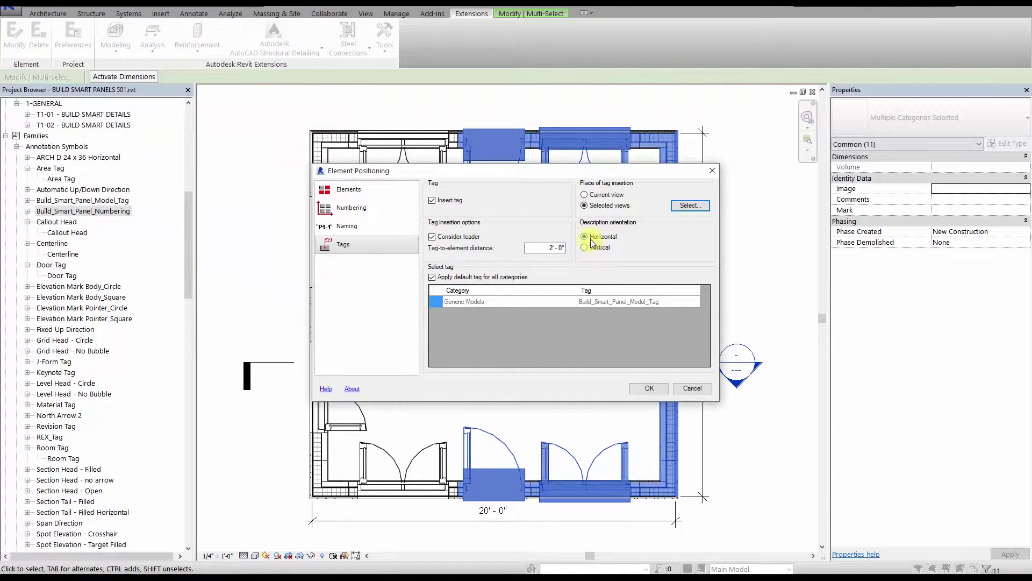
pyautogui.click(585, 237)
# Stop applying the default tag to all categories and assign the Build_Smart_Panel_Numbering tag to Generic Models.
pyautogui.click(451, 278)
pyautogui.click(606, 301)
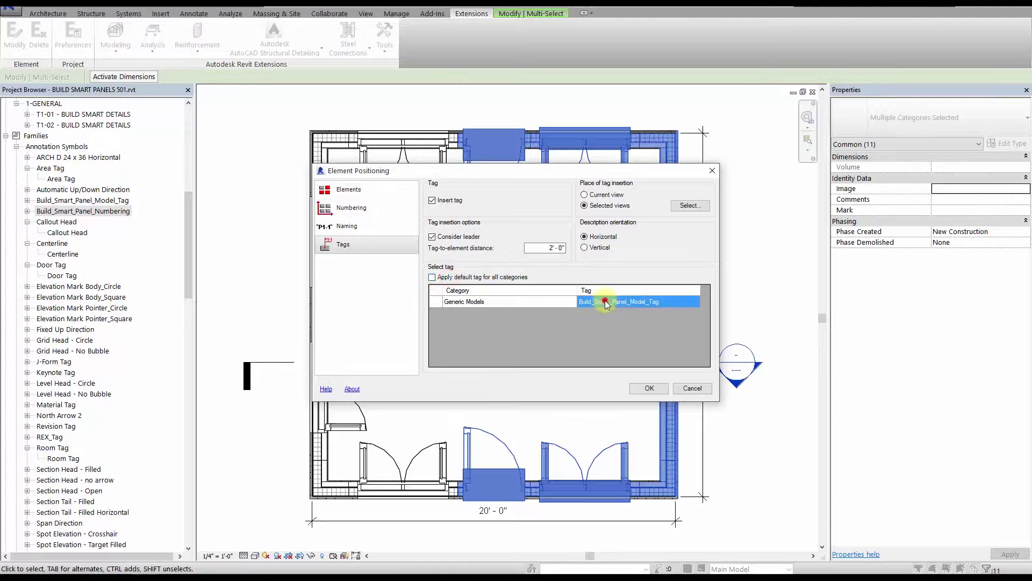
pyautogui.click(686, 302)
pyautogui.click(695, 301)
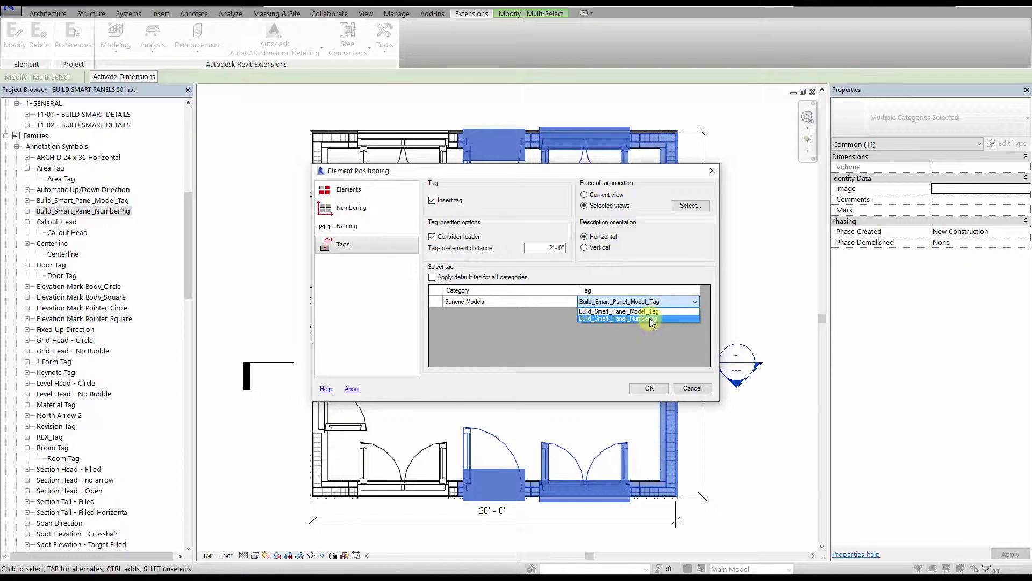
pyautogui.click(650, 318)
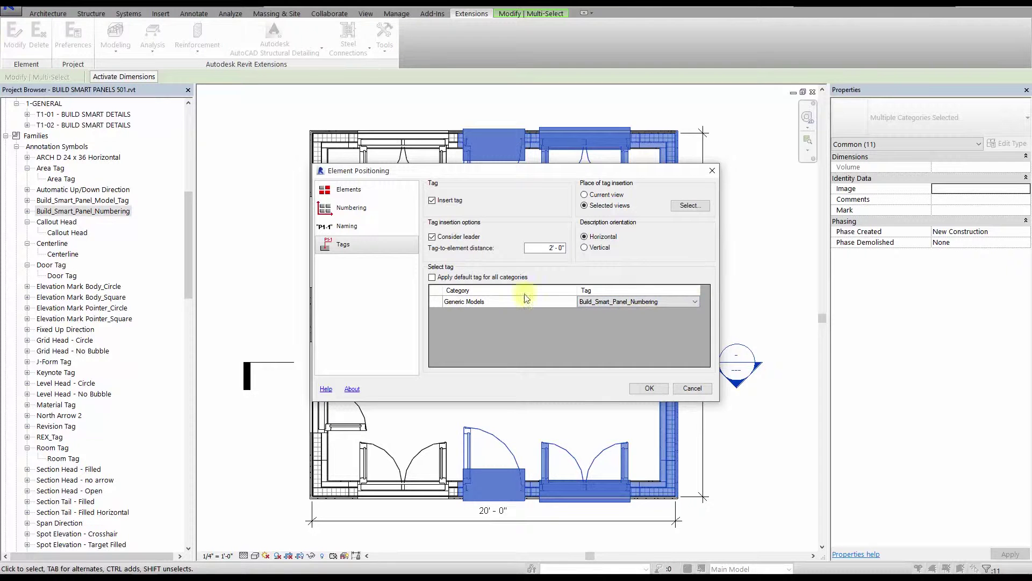
# Run the element positioning with tag leaders and a 2' - 0" tag distance, replacing all existing Mark values.
pyautogui.click(438, 236)
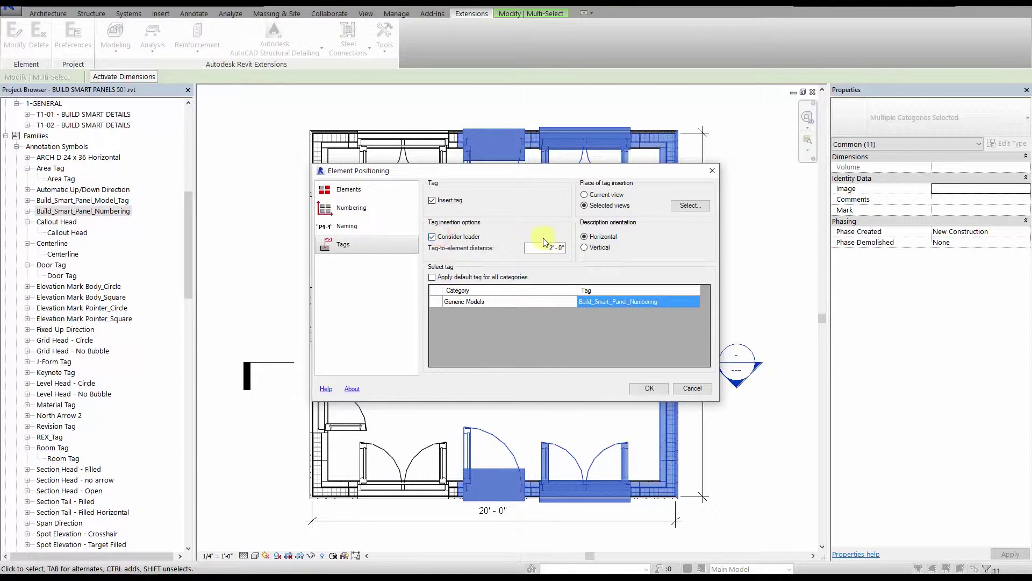
pyautogui.click(545, 247)
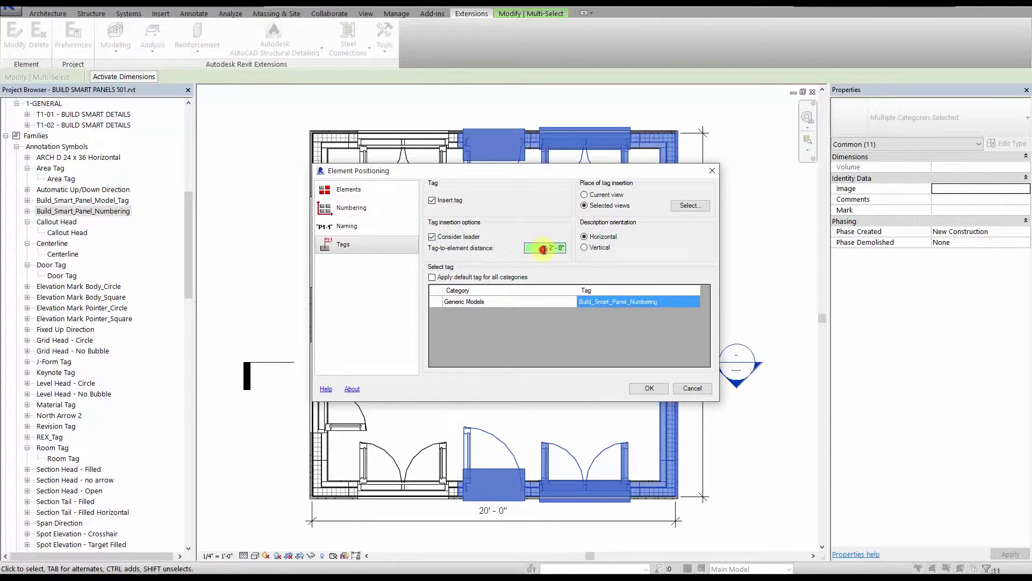
pyautogui.click(659, 391)
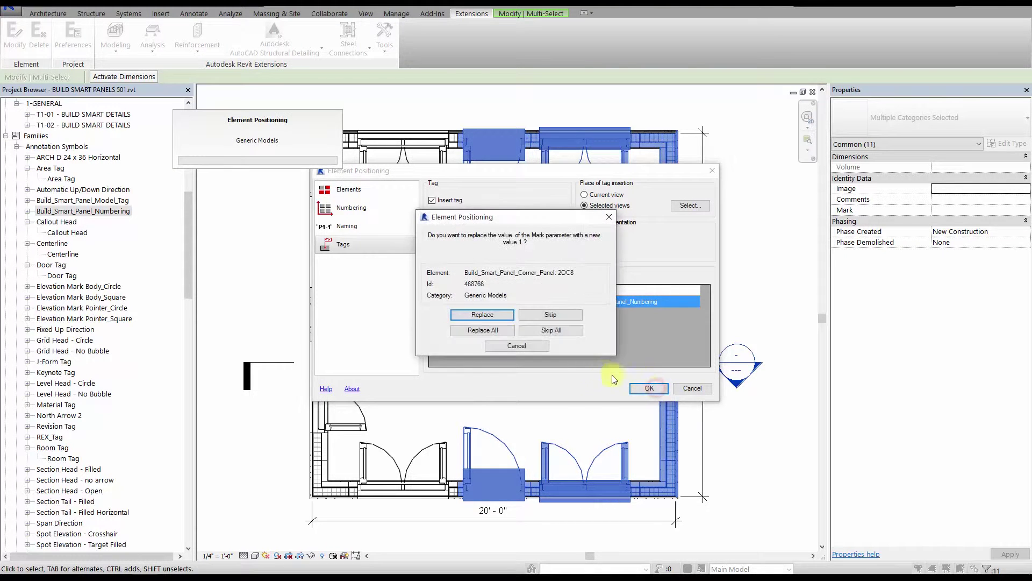
pyautogui.click(504, 330)
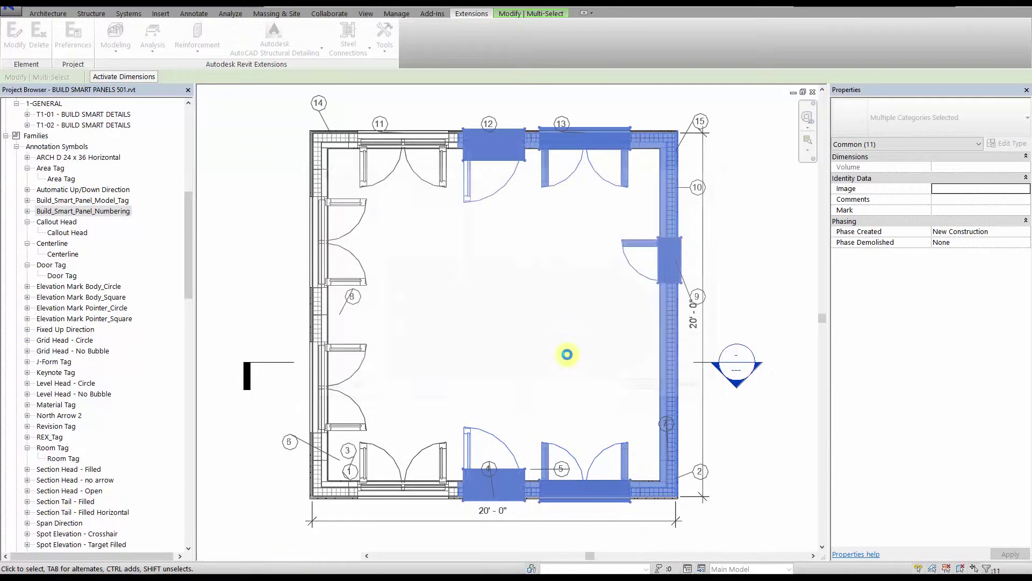
pyautogui.click(526, 349)
pyautogui.moveTo(527, 351)
pyautogui.mouseDown(button='middle')
pyautogui.moveTo(544, 322)
pyautogui.moveTo(534, 340)
pyautogui.mouseUp(button='middle')
pyautogui.scroll(-1, 532, 324)
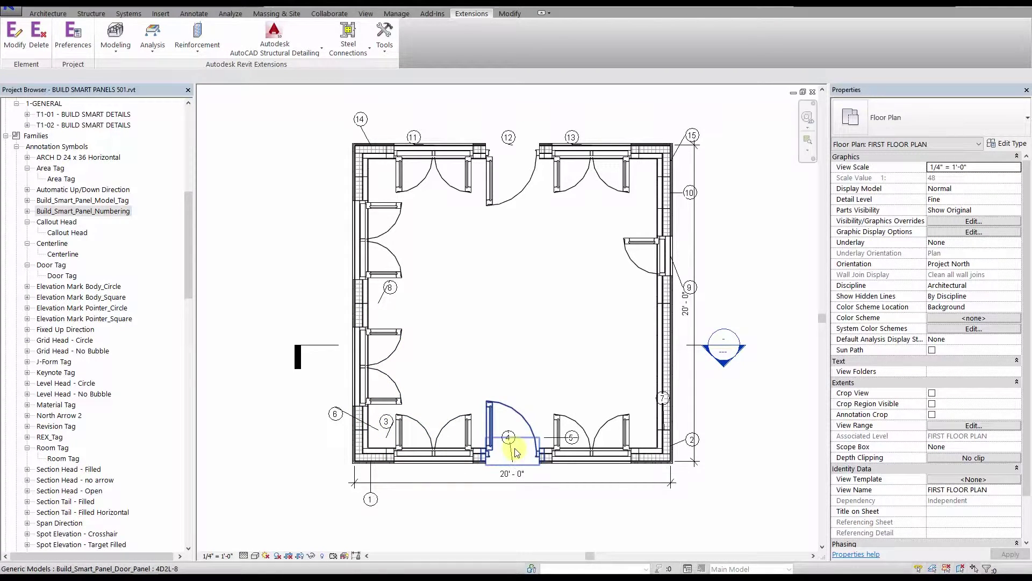
# Start Element Positioning again and exclude Floors, Walls and Slab Edges, keeping only Generic Models.
pyautogui.click(385, 38)
pyautogui.click(340, 91)
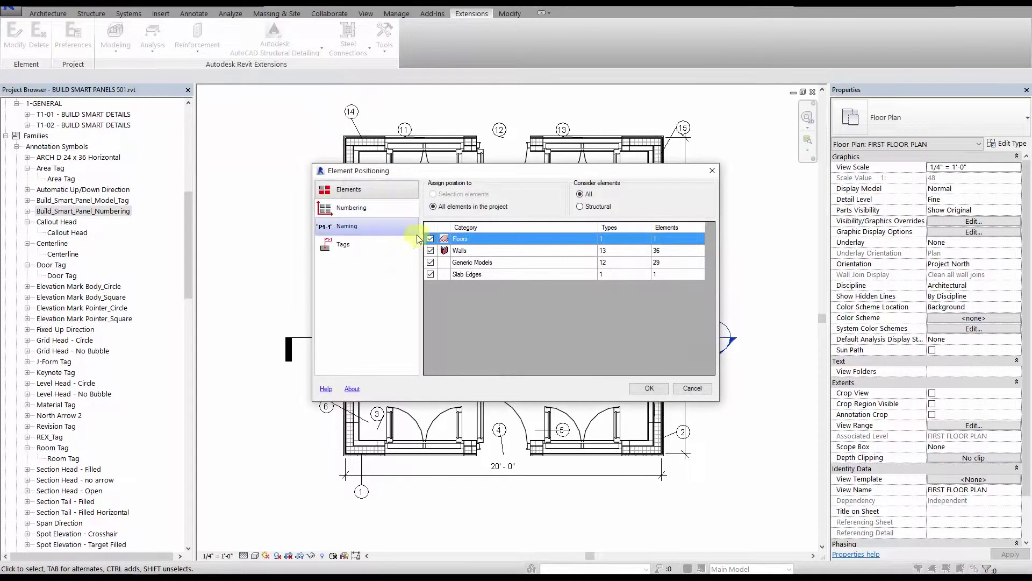
pyautogui.click(432, 239)
pyautogui.click(430, 251)
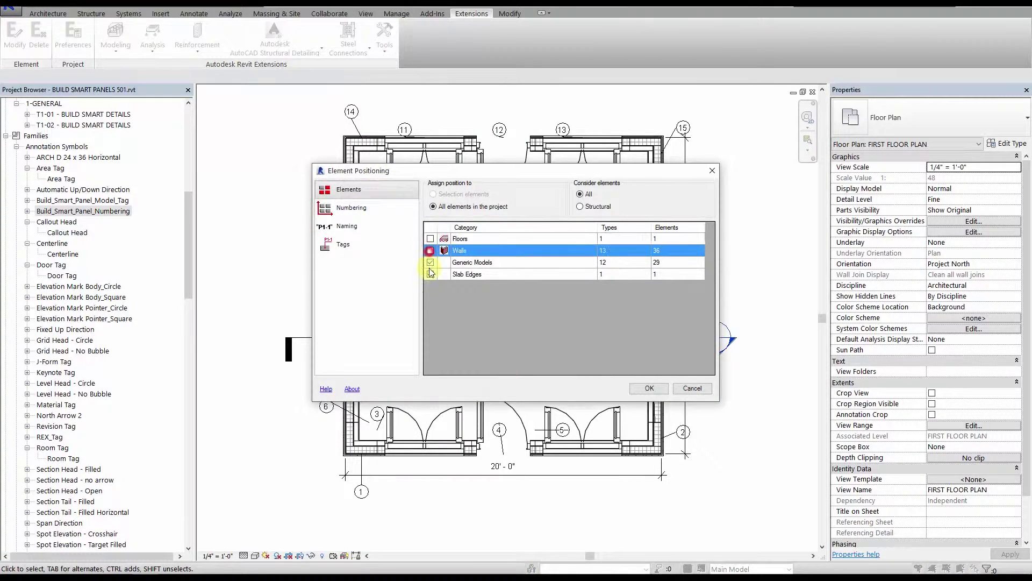
pyautogui.click(430, 274)
# Check the numbering and naming settings and assign the Build_Smart_Panel_Numbering tag to Generic Models.
pyautogui.click(361, 212)
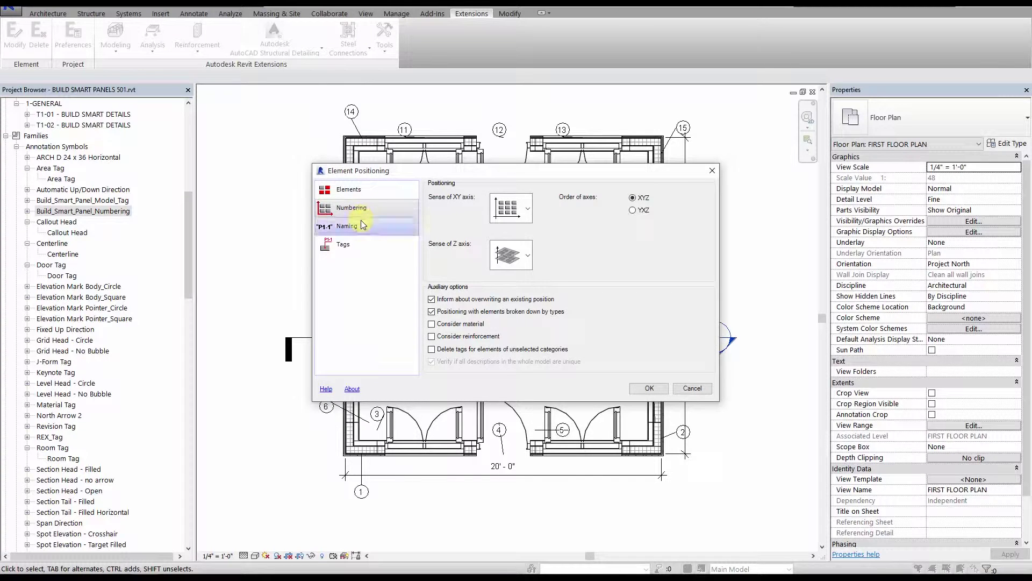
pyautogui.click(369, 225)
pyautogui.click(359, 243)
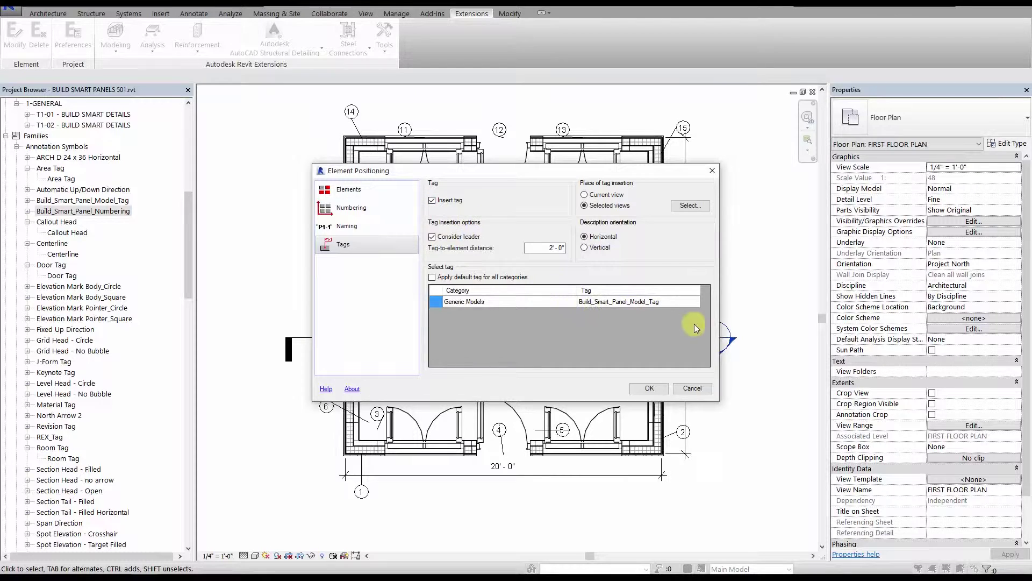
pyautogui.click(690, 303)
pyautogui.click(693, 302)
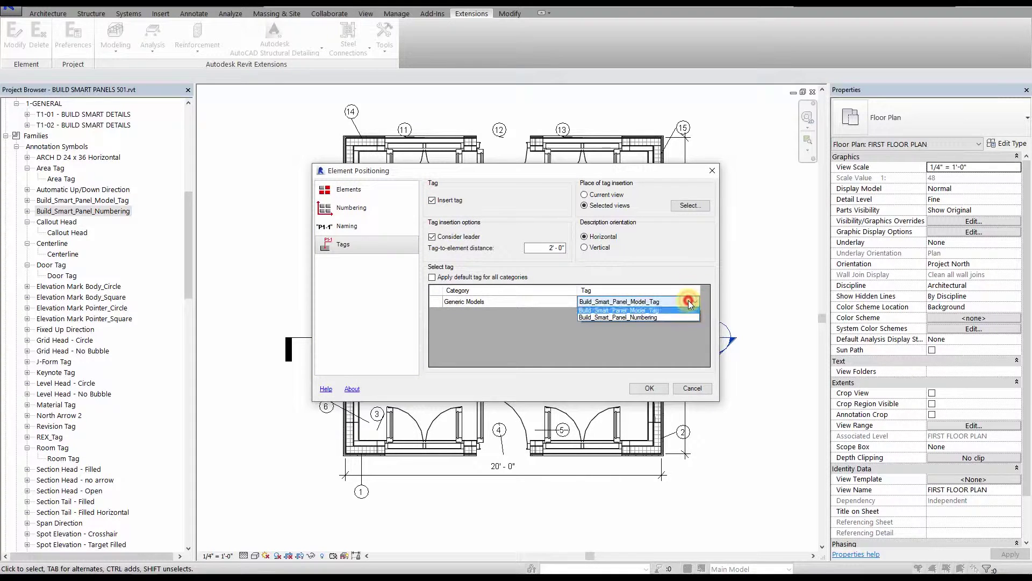
pyautogui.click(646, 319)
# Set the tag-to-element distance to 1 and run the element positioning.
pyautogui.click(543, 250)
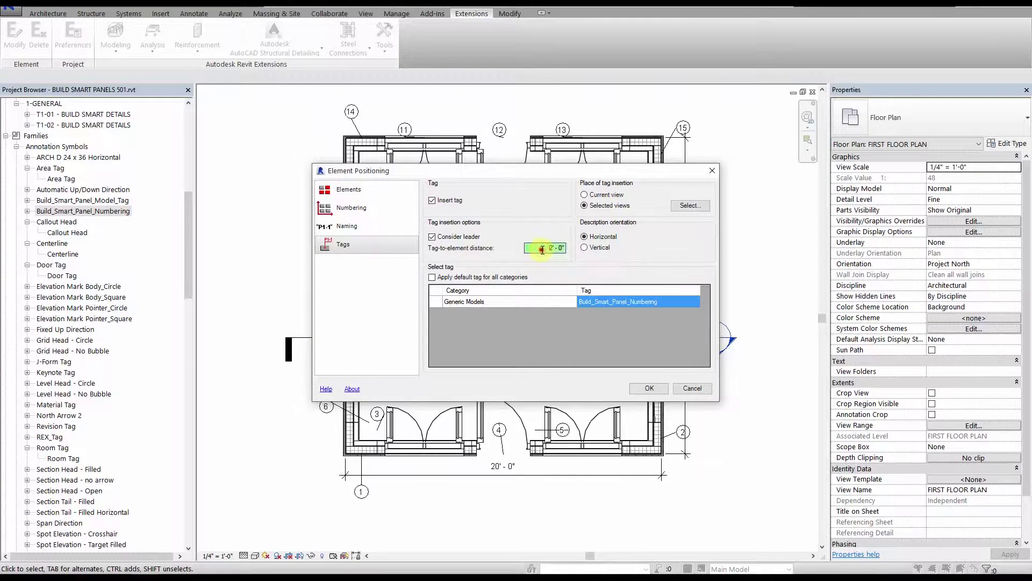
pyautogui.press('Delete')
pyautogui.write('1')
pyautogui.click(655, 387)
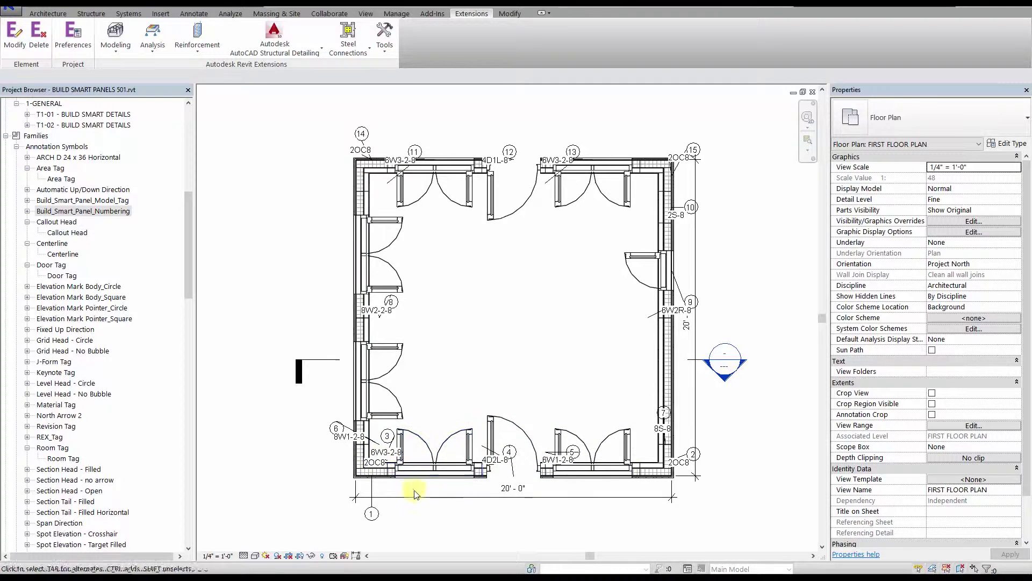
# Move the 6W2R-8 panel tag off the east wall into the room, beside its window panel.
pyautogui.scroll(2, 595, 488)
pyautogui.moveTo(521, 480); pyautogui.dragTo(543, 460, button='middle')
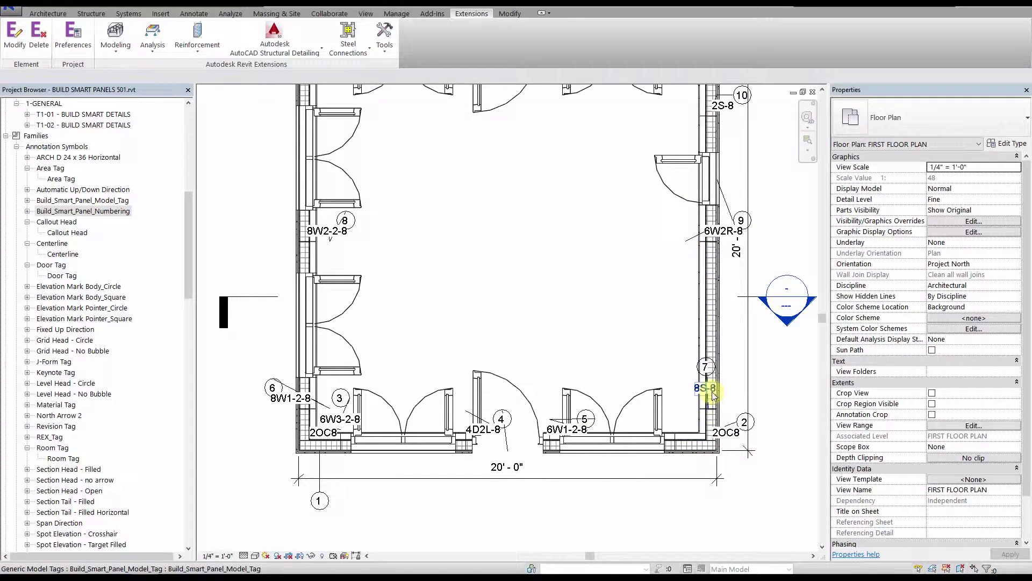
pyautogui.moveTo(695, 371); pyautogui.dragTo(635, 478, button='middle')
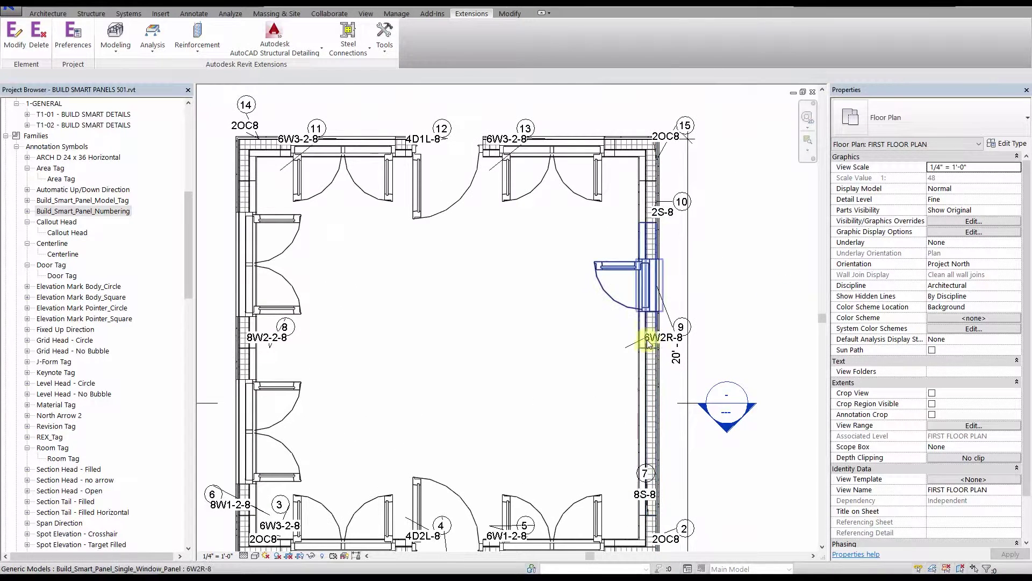
pyautogui.click(648, 331)
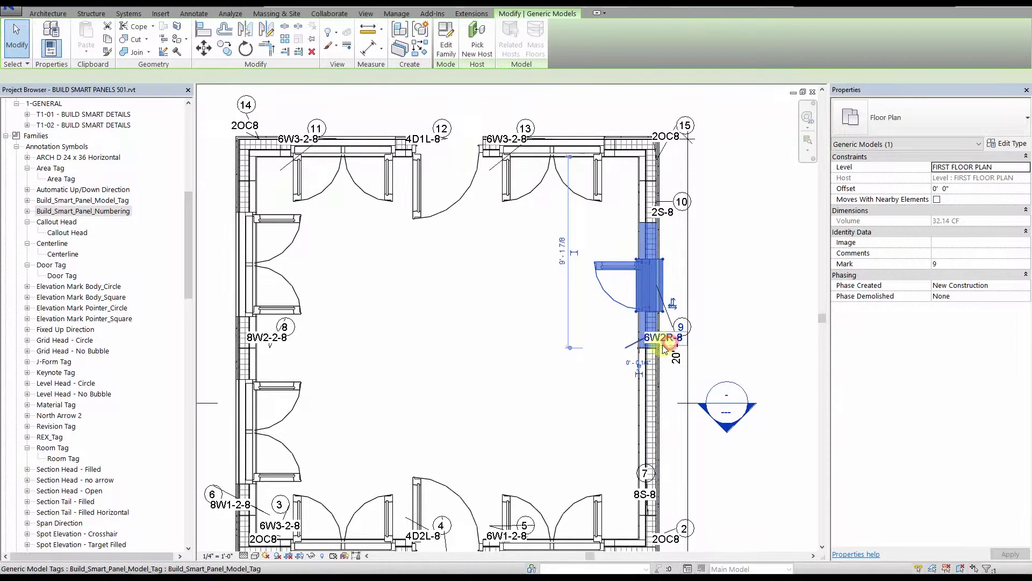
pyautogui.click(667, 344)
pyautogui.moveTo(670, 347); pyautogui.dragTo(542, 294)
pyautogui.click(548, 366)
pyautogui.scroll(-3, 547, 366)
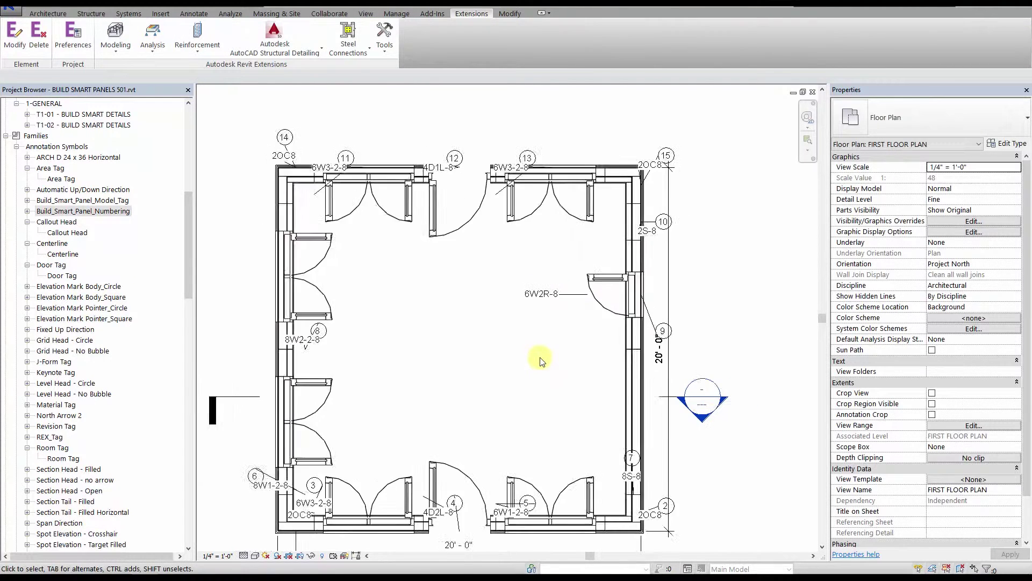
pyautogui.moveTo(542, 365); pyautogui.dragTo(550, 340, button='middle')
pyautogui.scroll(1, 548, 329)
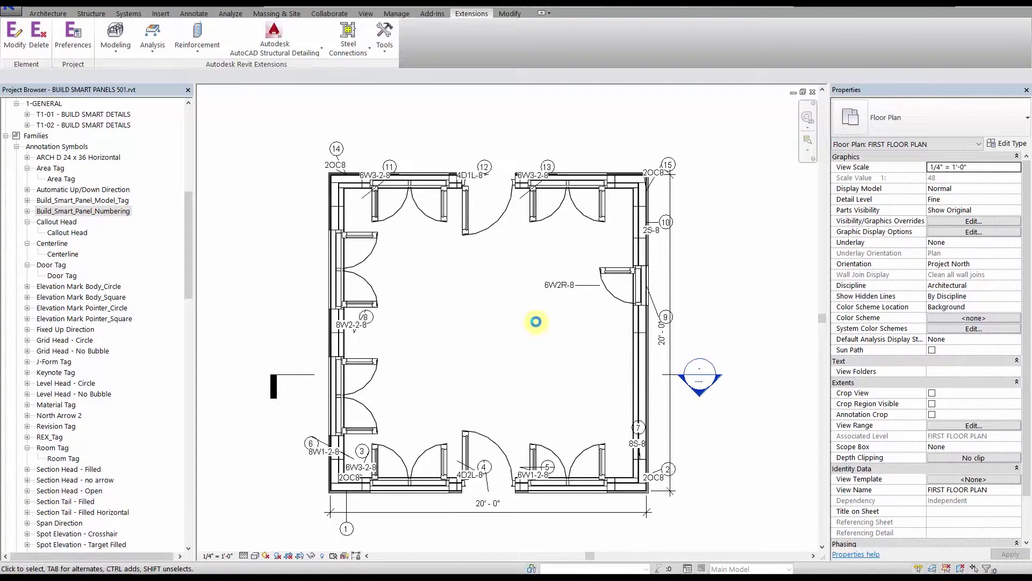
pyautogui.scroll(1, 532, 319)
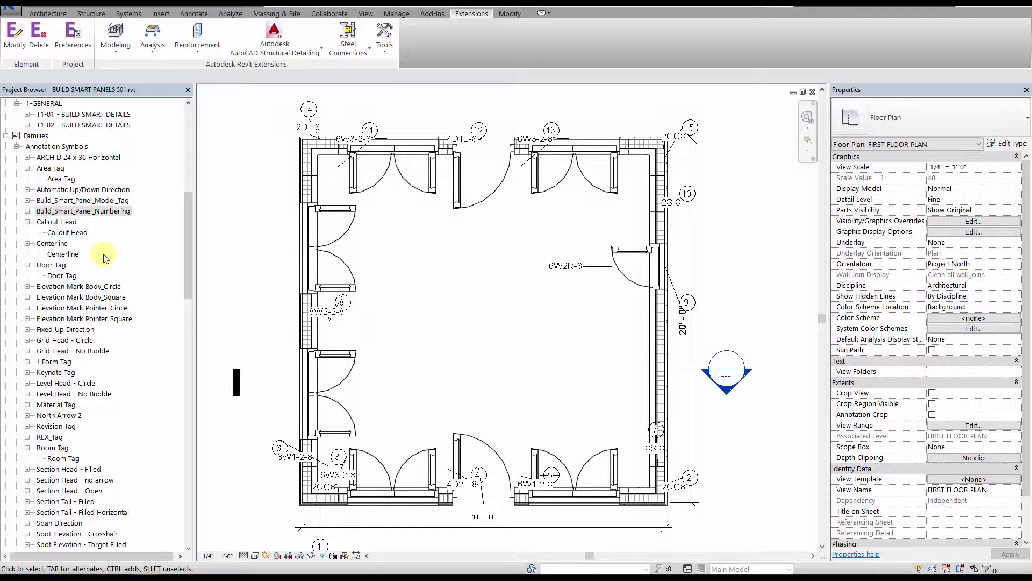
# Open the BUILD SMART PANEL SCHEDULE and review its panel listing, including the PanelWidth and PanelHeight columns.
pyautogui.moveTo(184, 245); pyautogui.dragTo(185, 142)
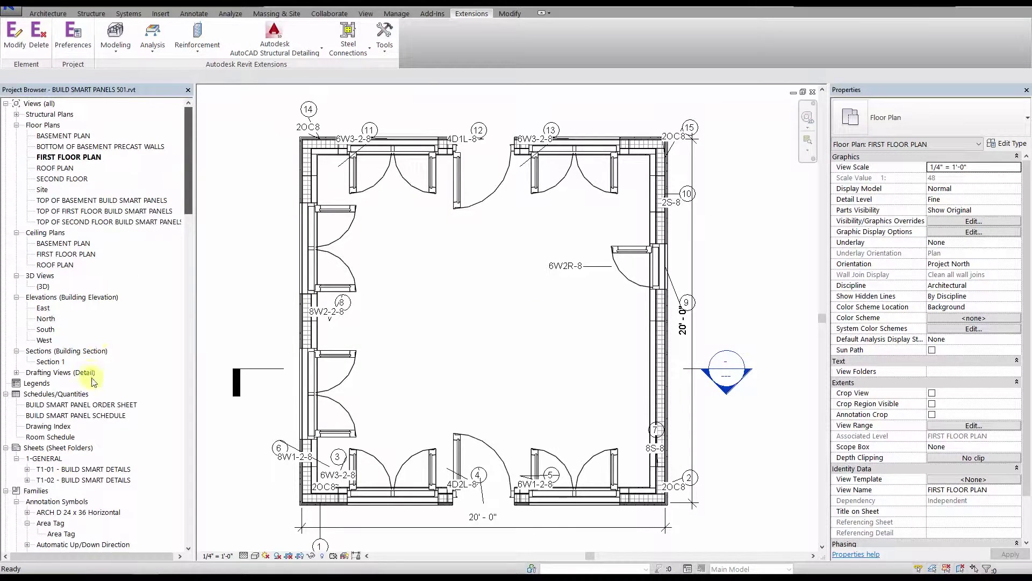
pyautogui.doubleClick(98, 416)
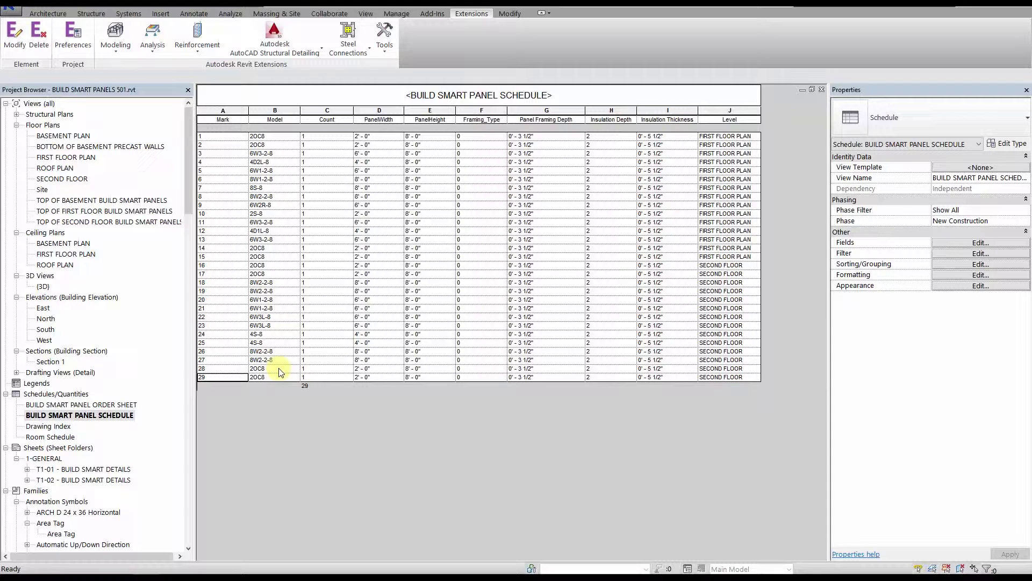
pyautogui.click(124, 414)
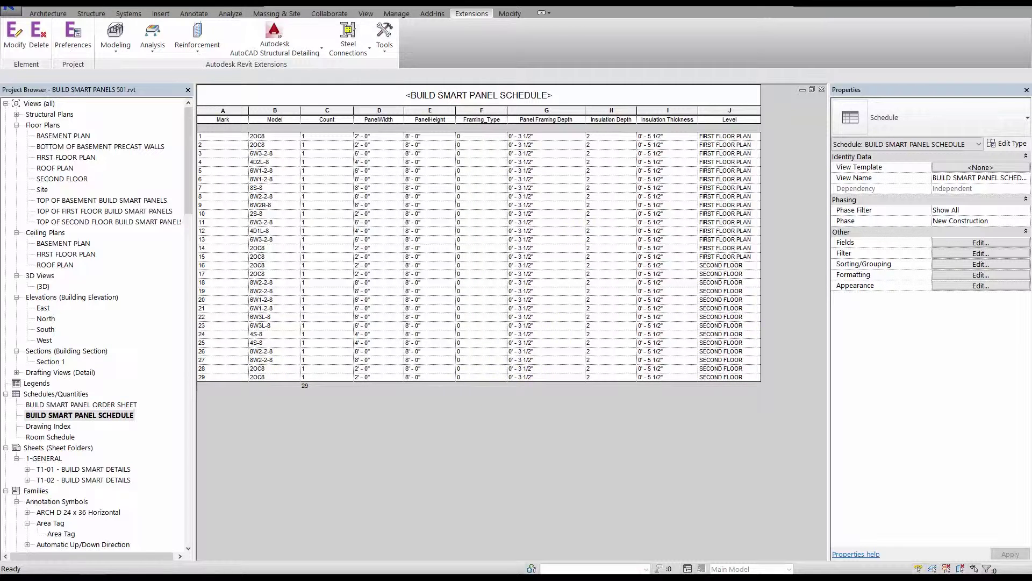
pyautogui.click(500, 416)
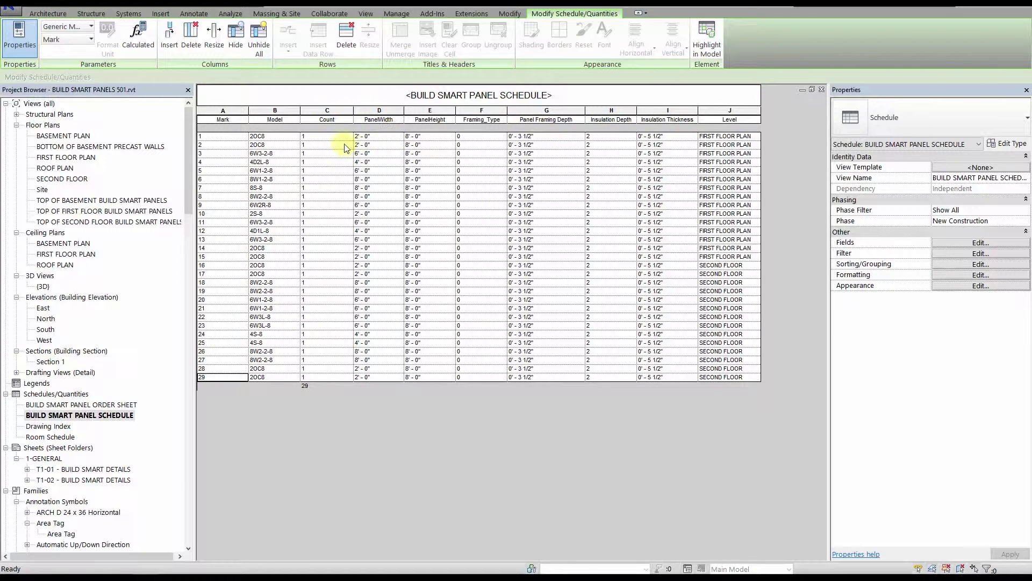
pyautogui.click(376, 110)
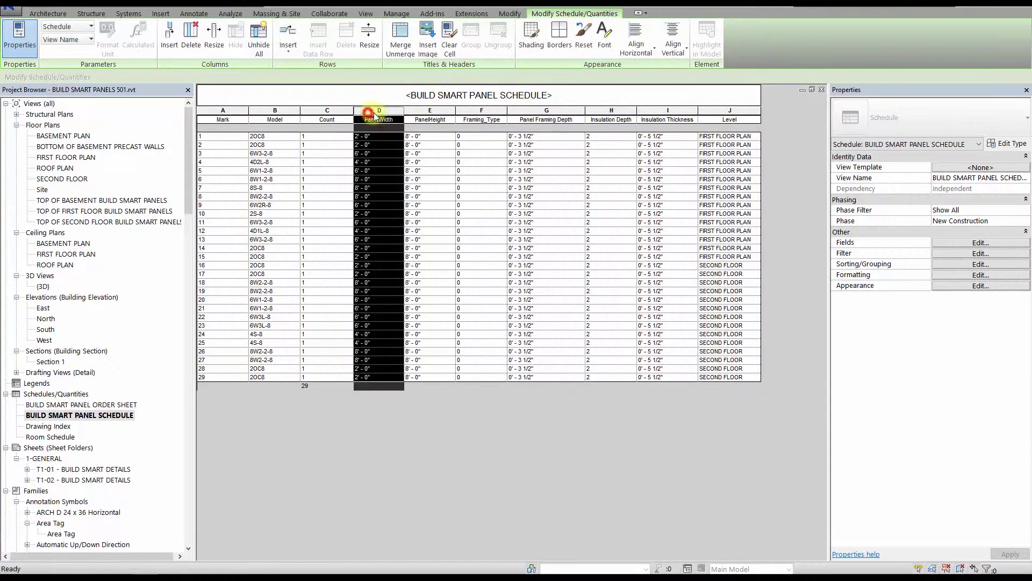
pyautogui.click(438, 110)
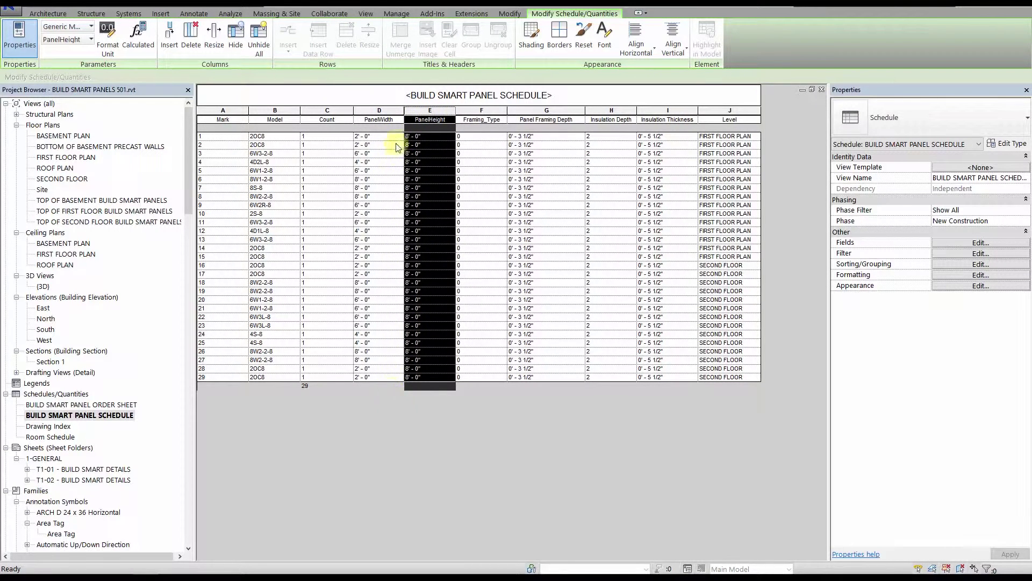
pyautogui.doubleClick(390, 120)
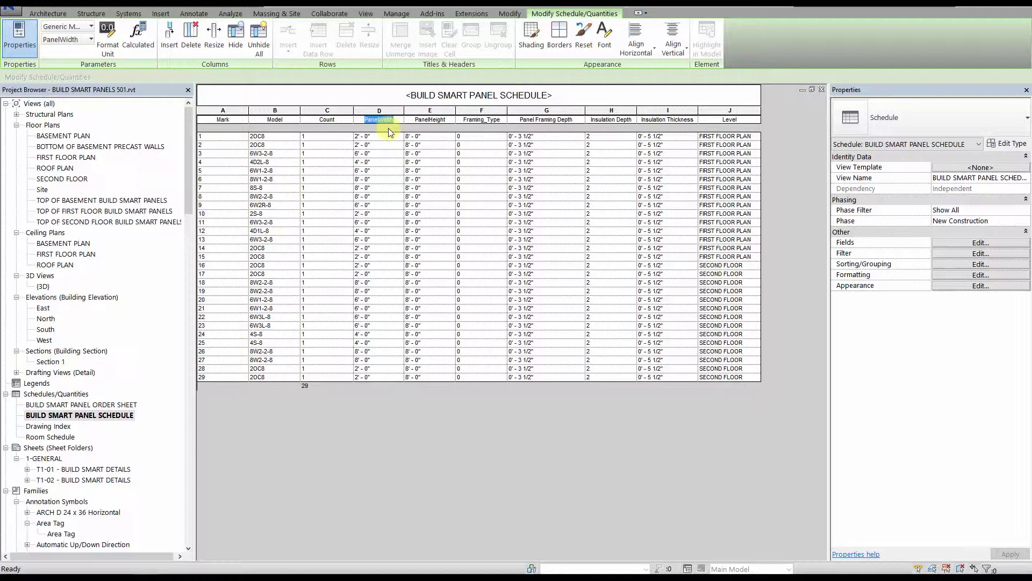
# Try a PanelWidth of 2 and then 1 foot for the panel with mark 1.
pyautogui.click(384, 137)
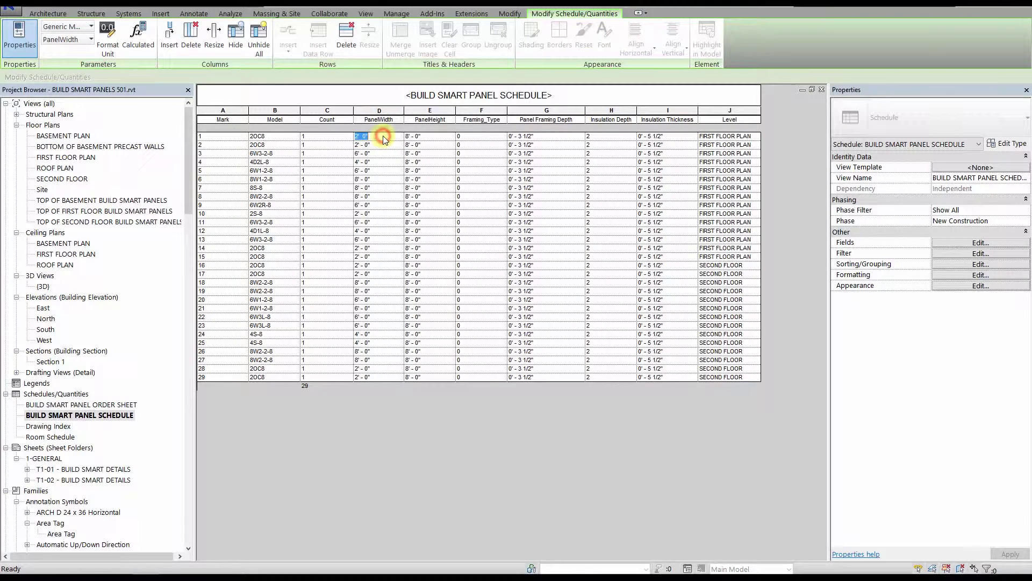
pyautogui.write('2')
pyautogui.press('Return')
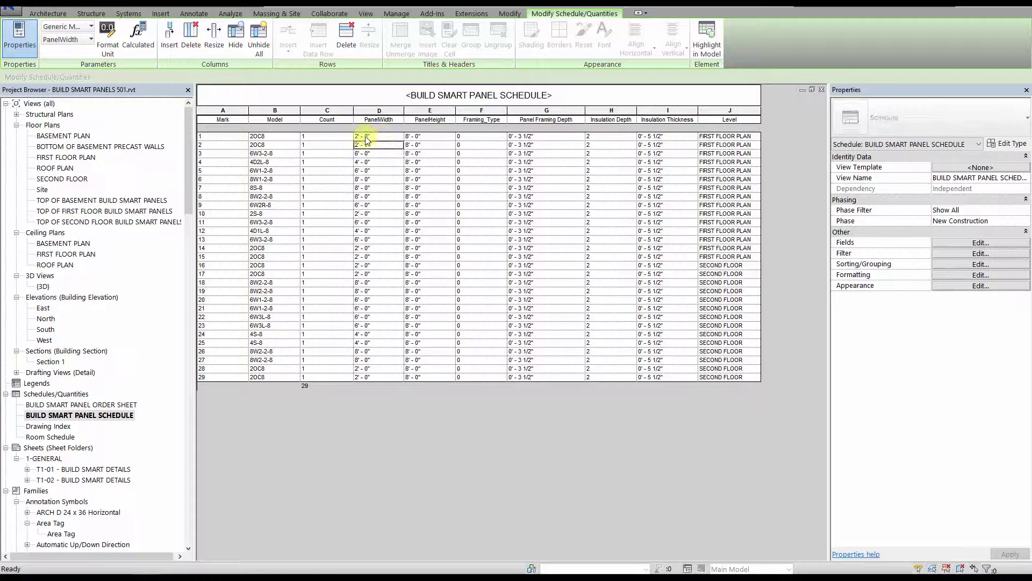
pyautogui.click(377, 137)
pyautogui.write('1')
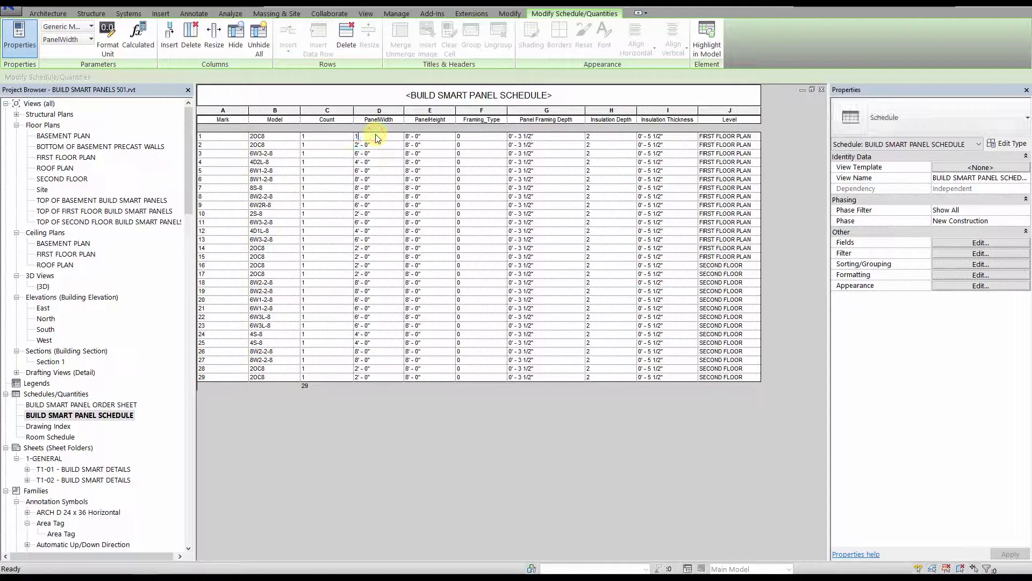
pyautogui.click(261, 137)
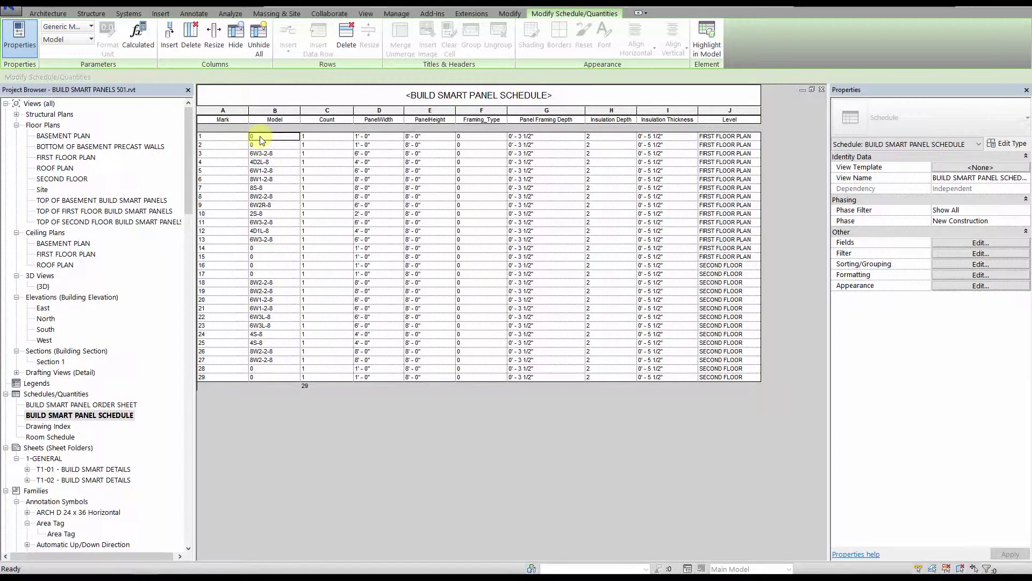
# Try a PanelWidth of 5 feet for the 4D2L-8 door panel with mark 4.
pyautogui.click(376, 138)
pyautogui.click(377, 162)
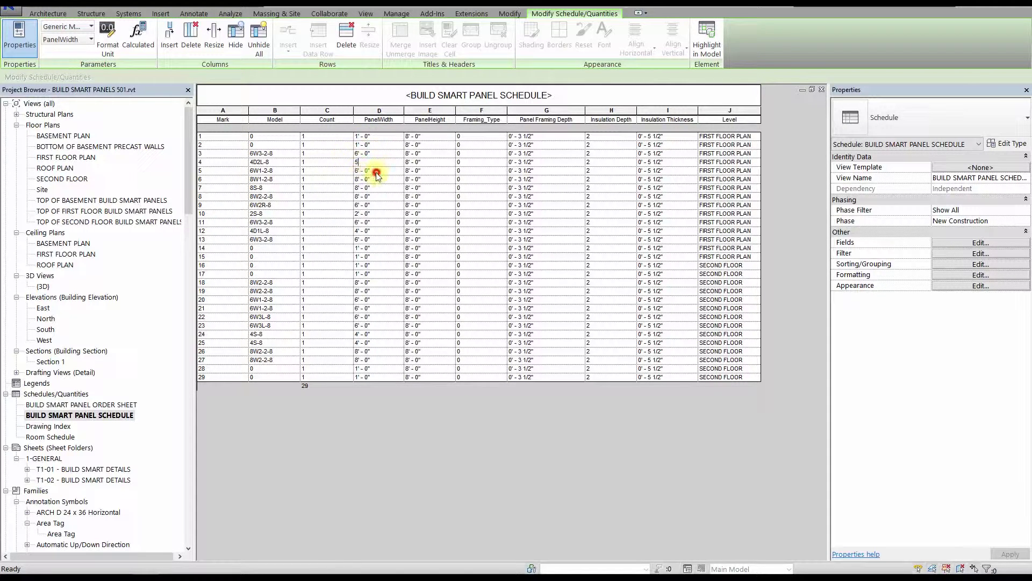
pyautogui.write('5')
pyautogui.click(276, 163)
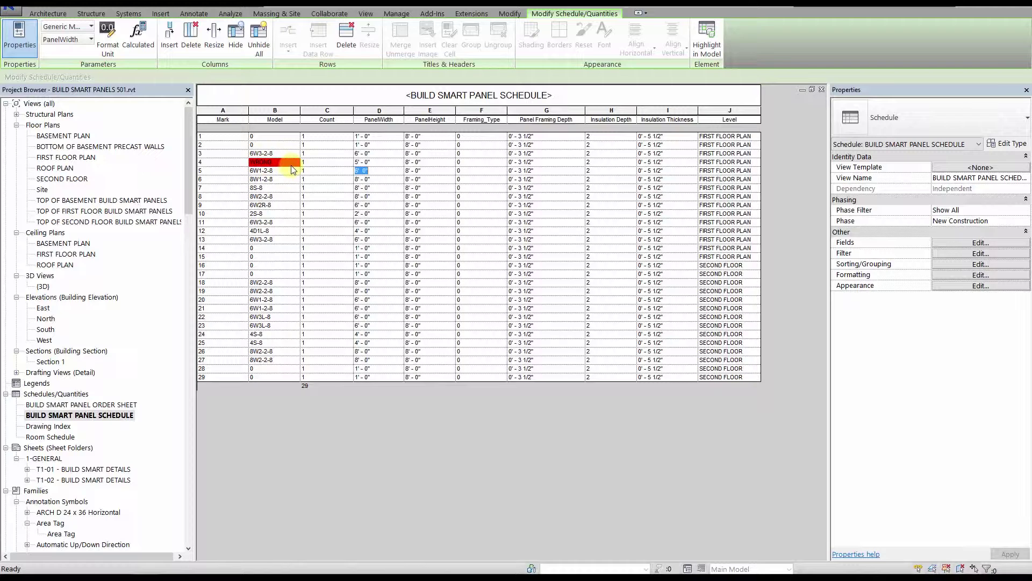
# Set the PanelWidth of the panel with mark 1 to 2 feet and of the panel with mark 4 to 6 feet.
pyautogui.click(374, 138)
pyautogui.click(375, 138)
pyautogui.moveTo(380, 136); pyautogui.dragTo(326, 133)
pyautogui.write('2')
pyautogui.click(377, 164)
pyautogui.moveTo(380, 162); pyautogui.dragTo(315, 162)
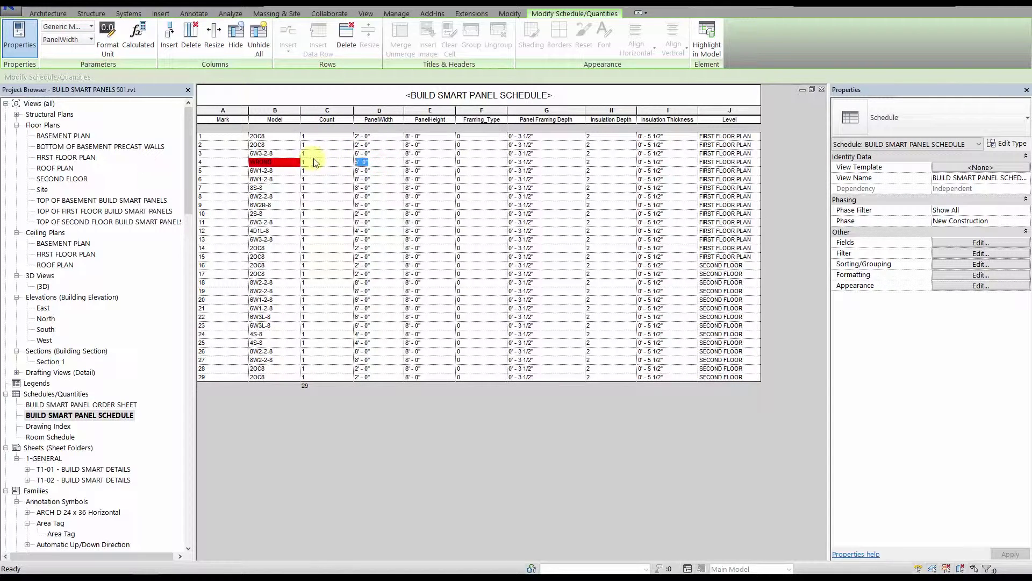
pyautogui.write('6')
# Try Framing_Type 1 for the first panels and an Insulation Depth of 5 for the panels with marks 1, 3 and 4.
pyautogui.click(471, 138)
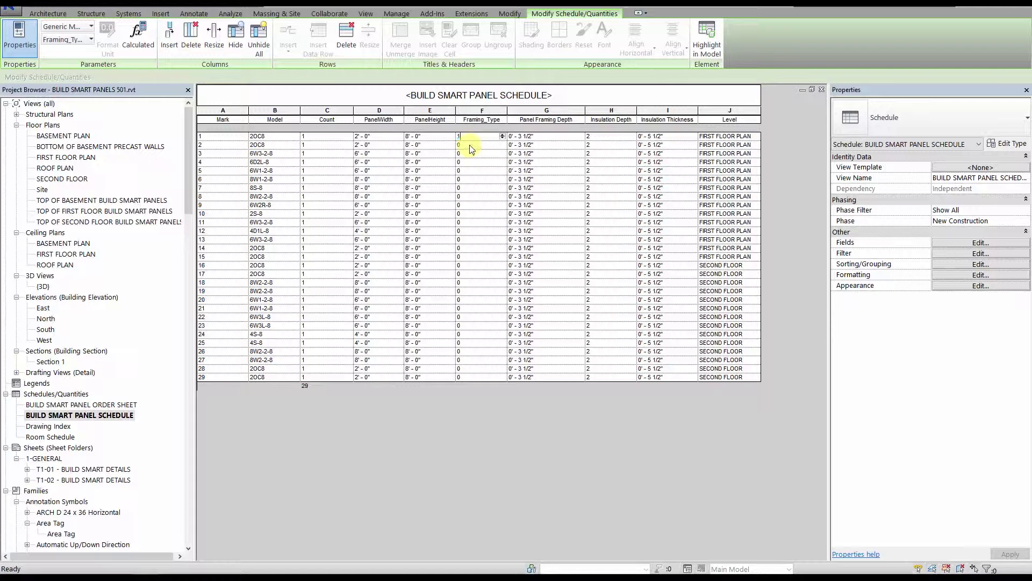
pyautogui.click(469, 145)
pyautogui.click(600, 137)
pyautogui.write('5')
pyautogui.click(596, 146)
pyautogui.click(595, 153)
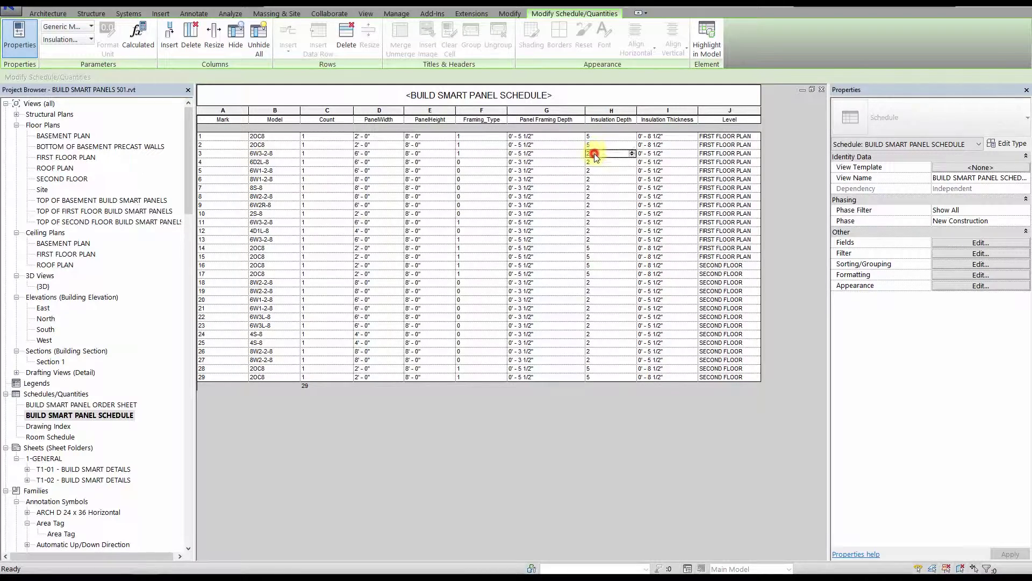
pyautogui.write('5')
pyautogui.click(596, 161)
pyautogui.write('5')
pyautogui.click(595, 171)
# Return the Insulation Depth of the panels with marks 1, 3 and 4 to 2 and the Framing_Type of mark 1 to 0.
pyautogui.click(595, 137)
pyautogui.write('2')
pyautogui.click(597, 146)
pyautogui.click(600, 154)
pyautogui.write('2')
pyautogui.click(596, 162)
pyautogui.write('2')
pyautogui.click(469, 138)
pyautogui.write('0')
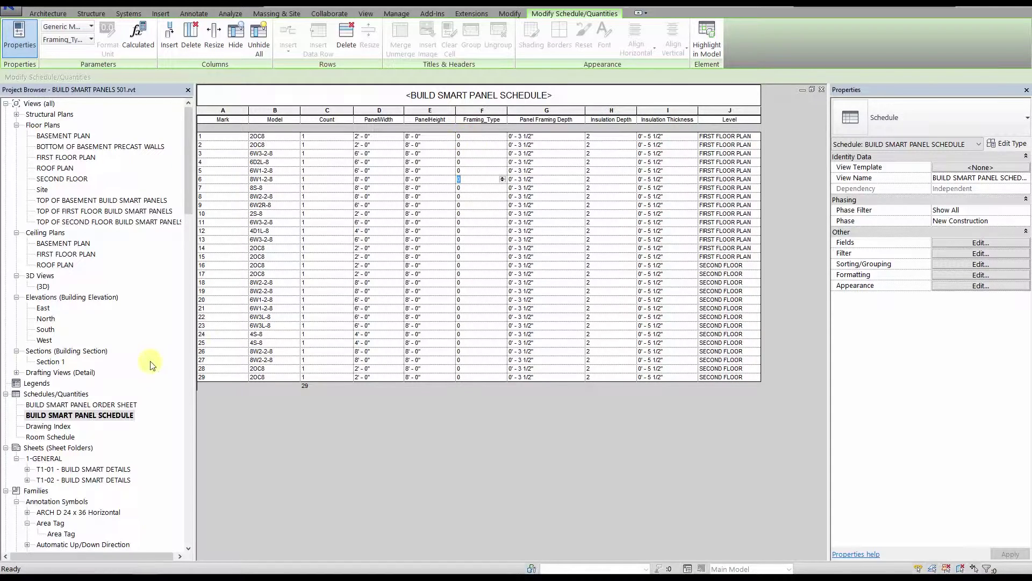
# Open the BUILD SMART PANEL ORDER SHEET and review the count, height, framing depth and insulation thickness of the 2OC8 panels.
pyautogui.doubleClick(106, 405)
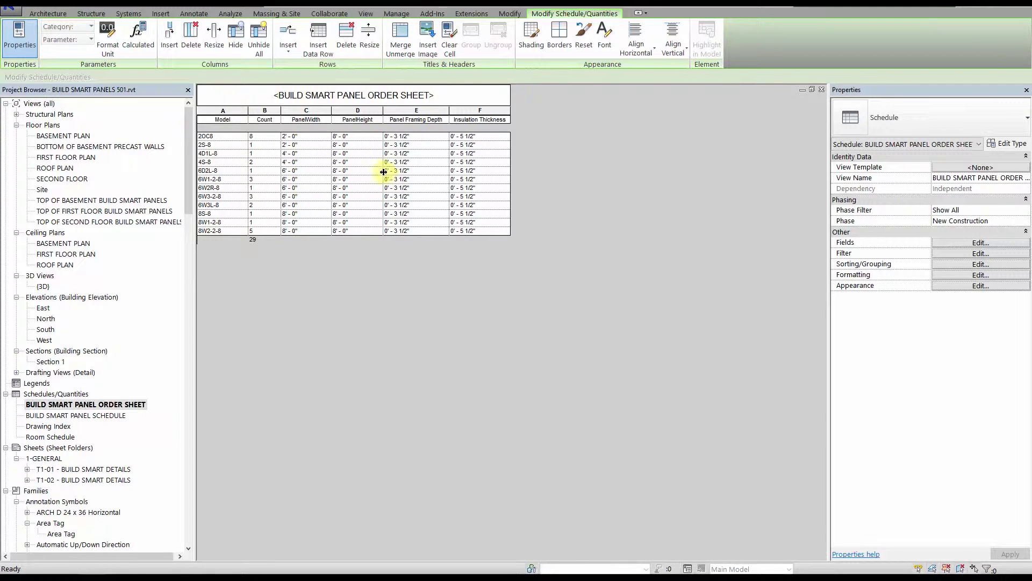
pyautogui.click(260, 137)
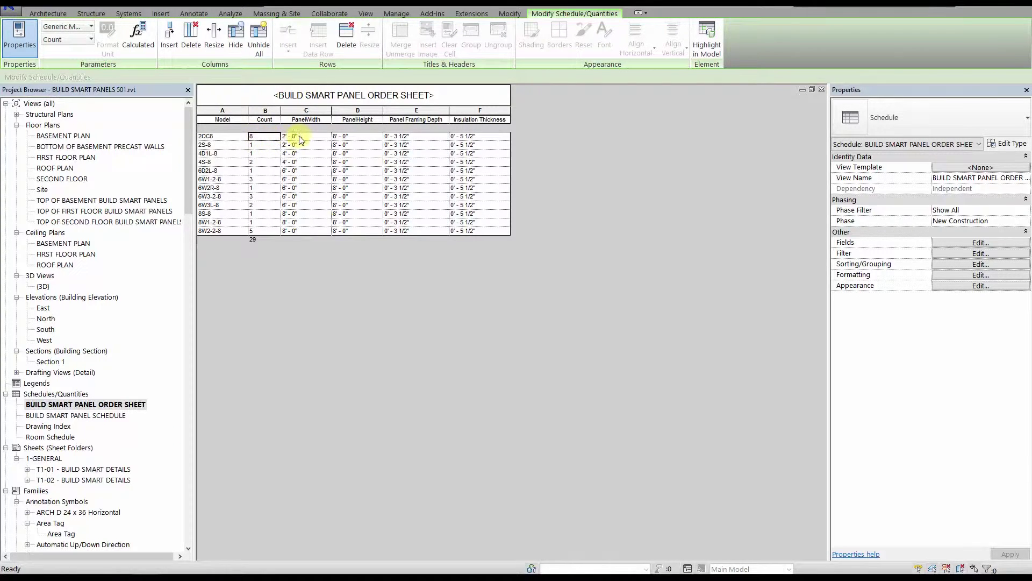
pyautogui.click(358, 138)
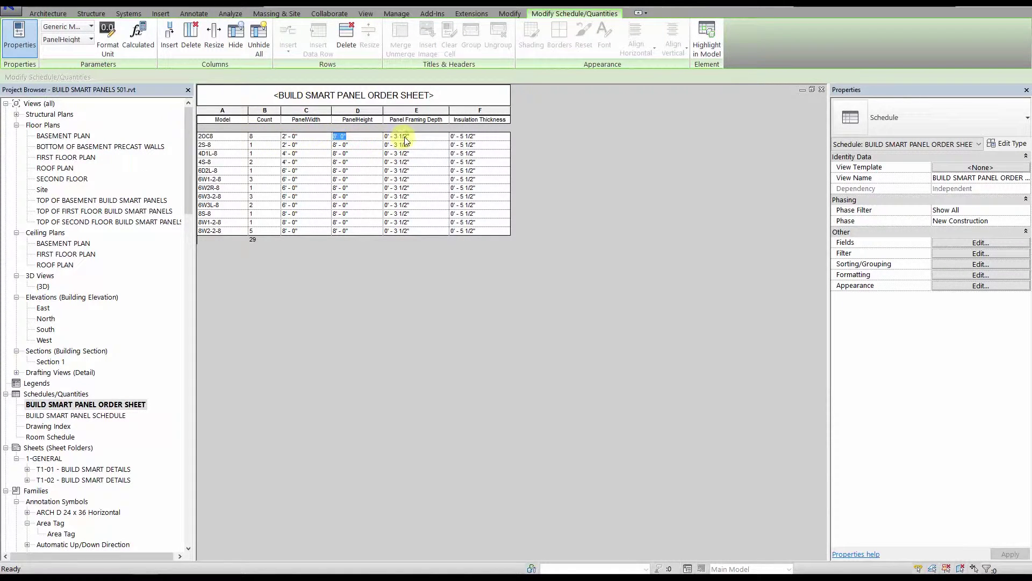
pyautogui.click(423, 138)
pyautogui.click(491, 139)
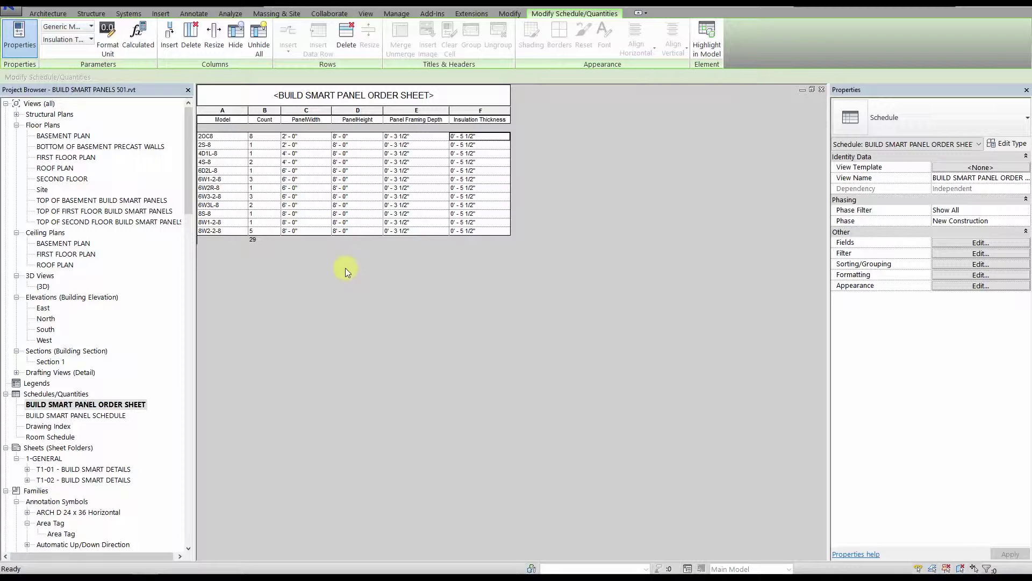
pyautogui.press('Escape')
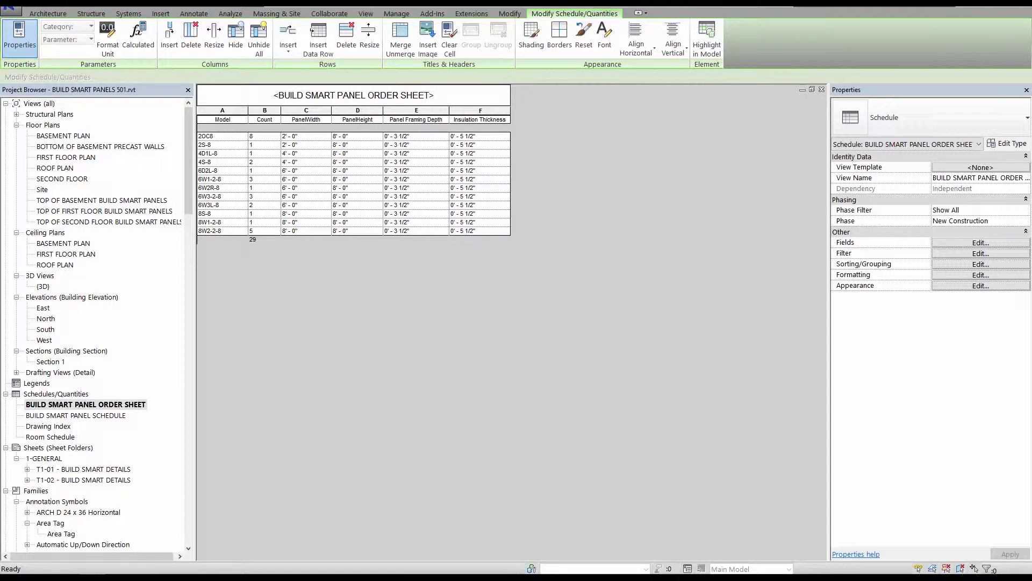
pyautogui.click(350, 333)
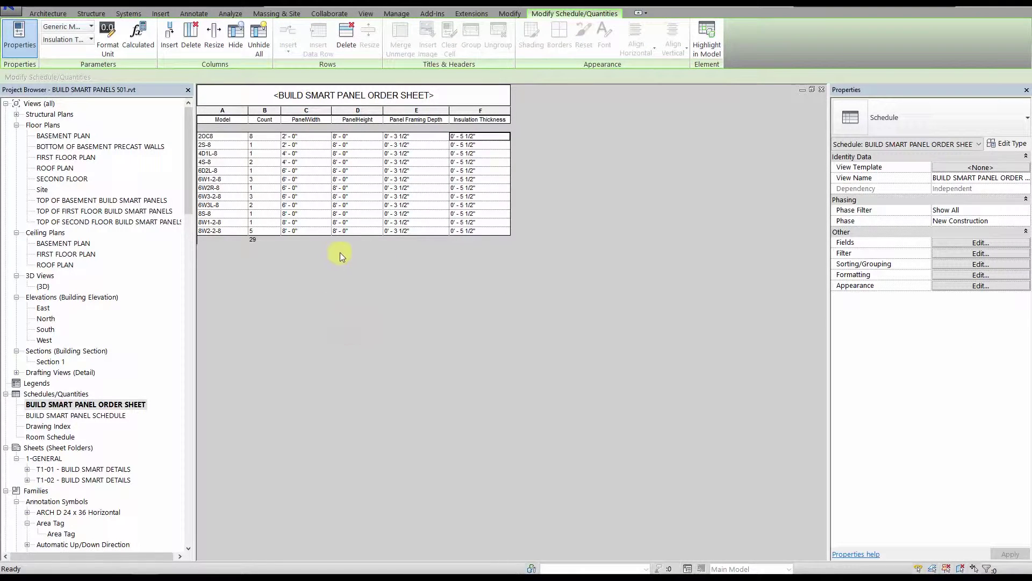